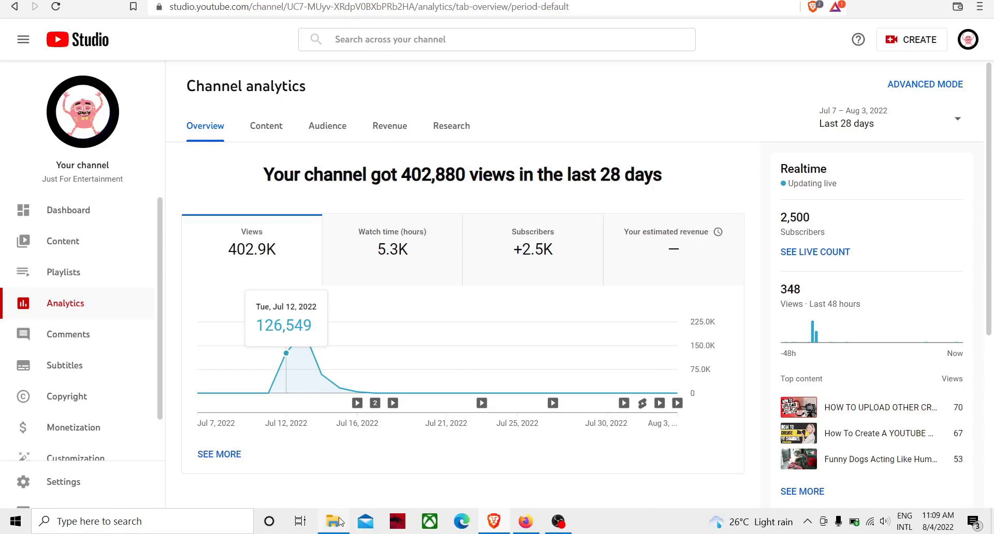
click(341, 522)
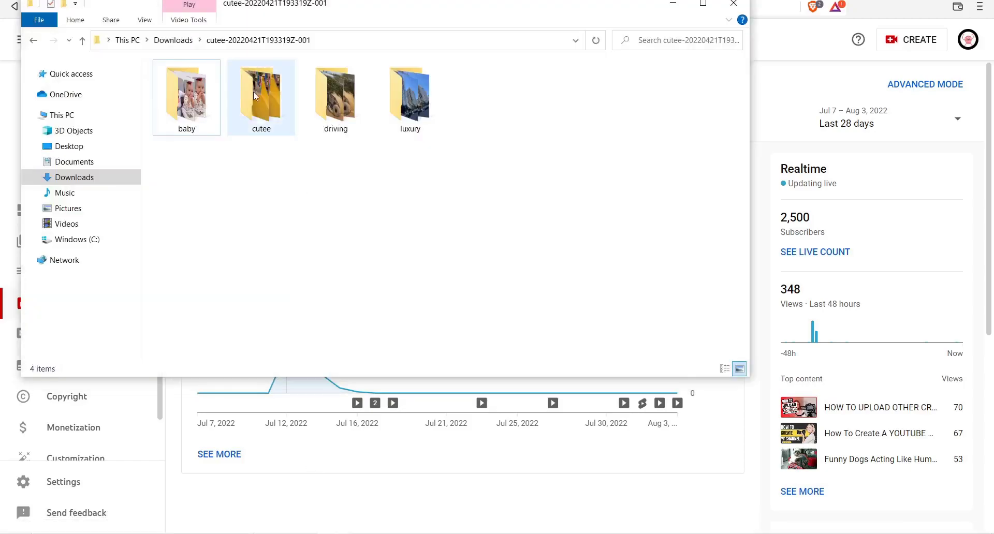
double_click(253, 89)
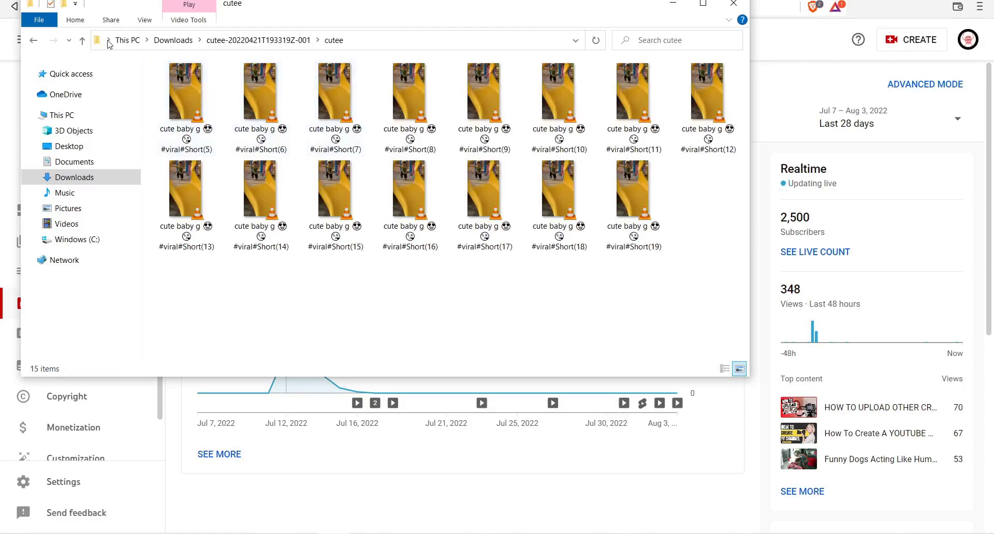
click(83, 41)
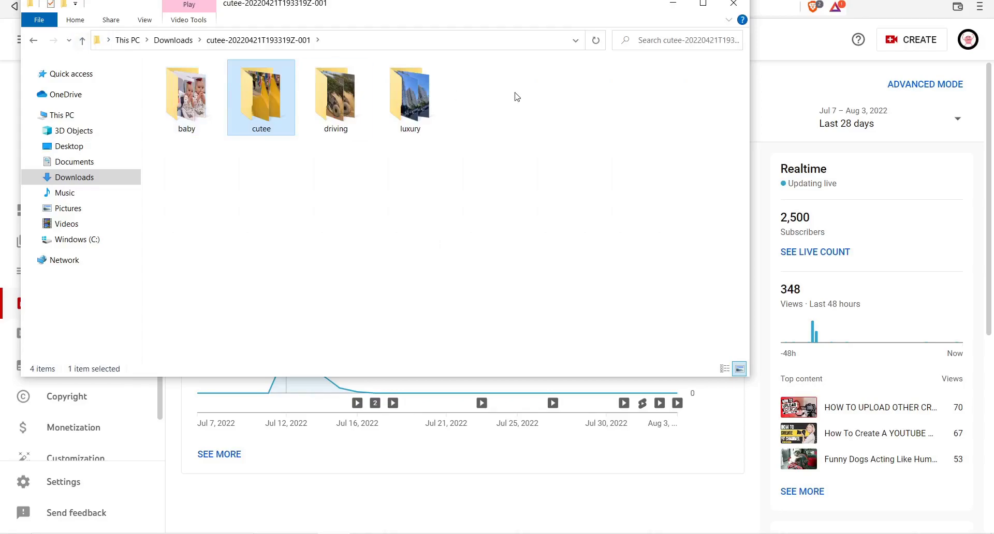
click(689, 5)
mouse_move(529, 527)
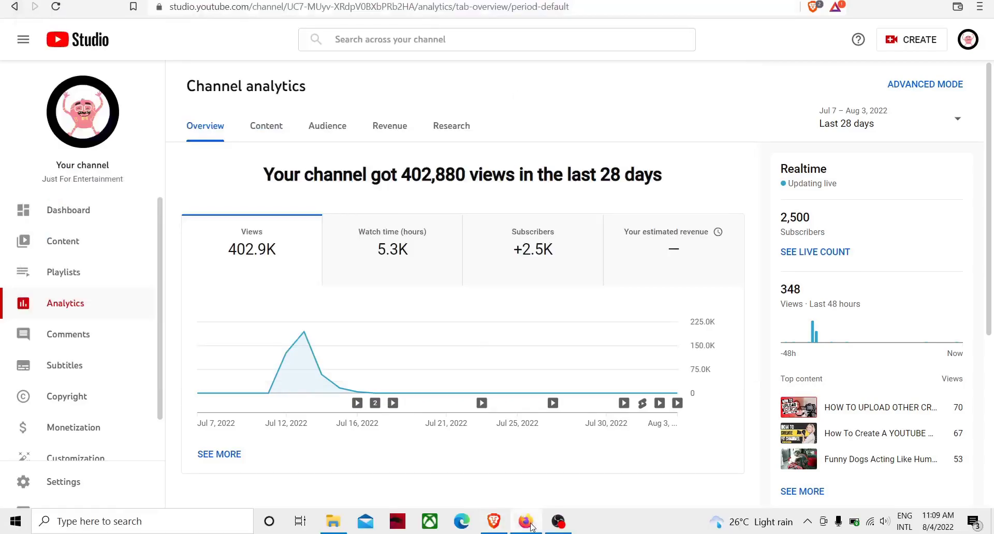
View the shared auto public script folder in Google Drive, then return to YouTube Studio's content list.
click(532, 528)
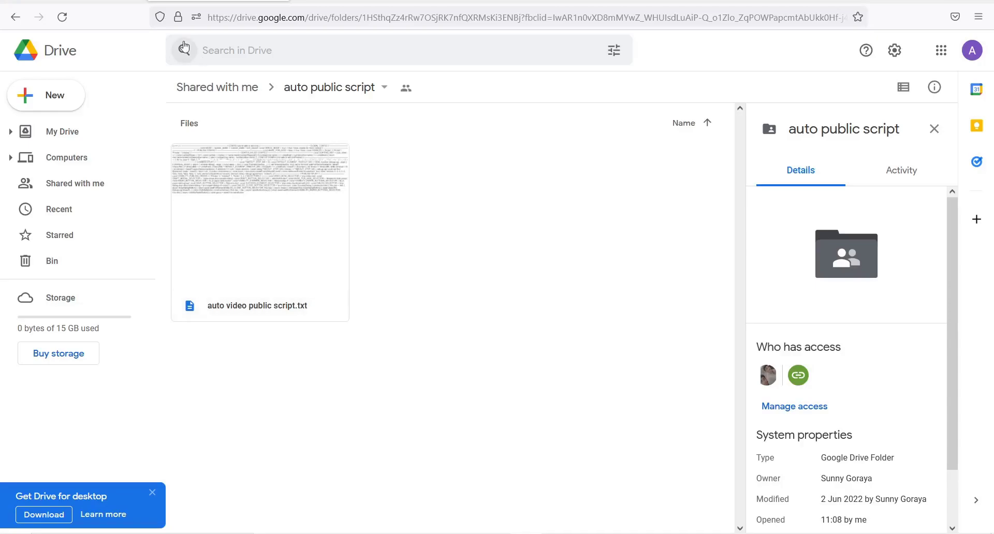
click(73, 1)
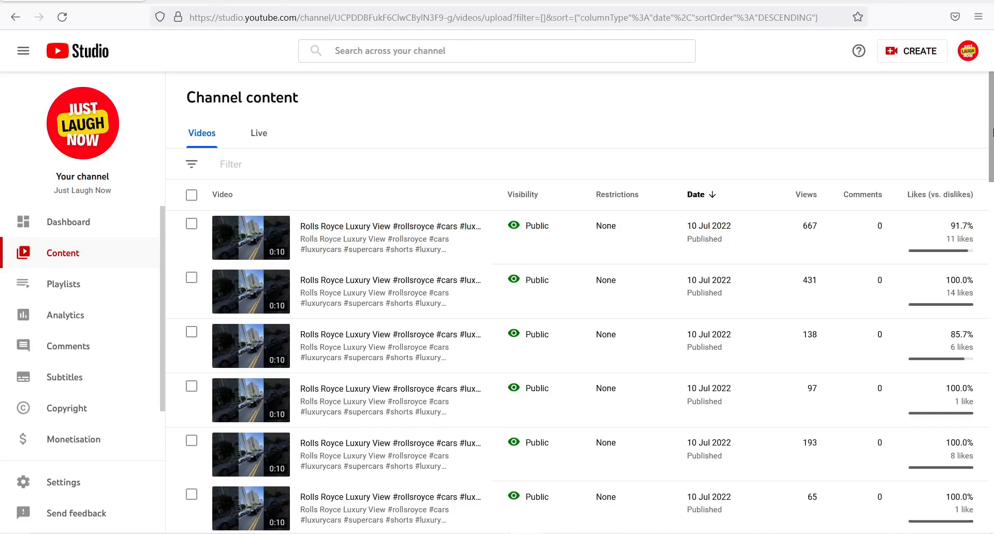
Review the Public Rolls Royce and Cute Babies Shorts in the content list, then open Settings.
scroll(992, 135, down, 2)
drag(992, 179, 991, 486)
click(899, 464)
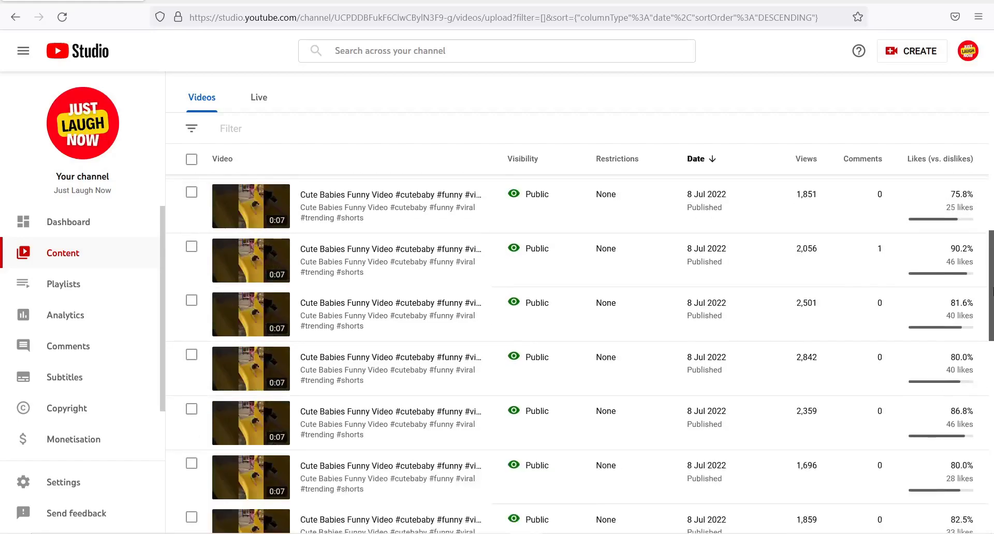
scroll(440, 194, up, 4)
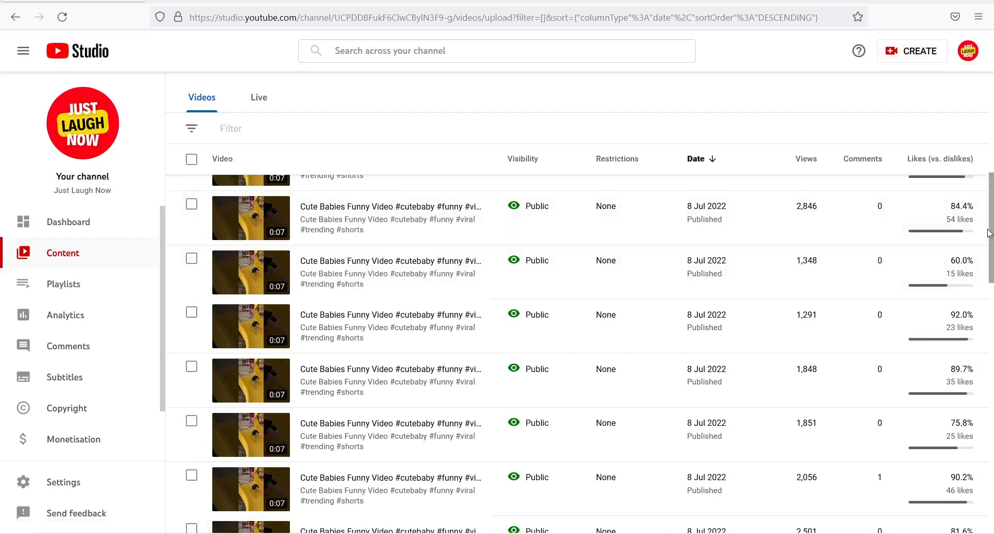
drag(990, 220, 985, 142)
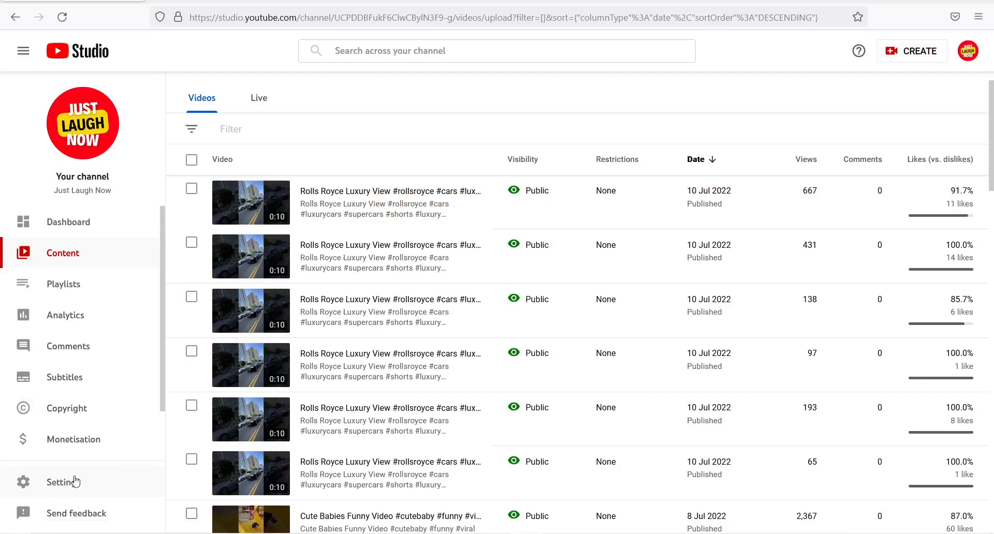
mouse_move(497, 533)
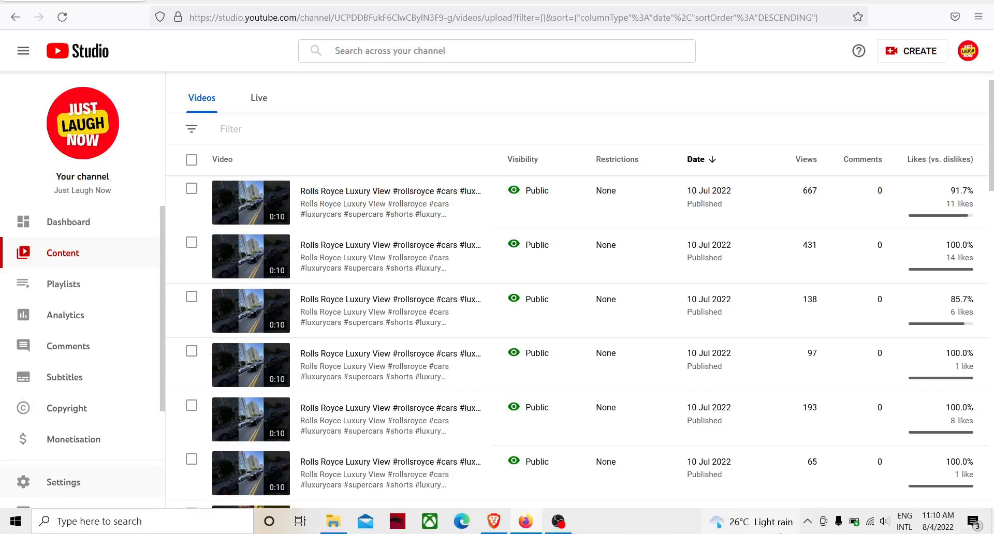
click(63, 482)
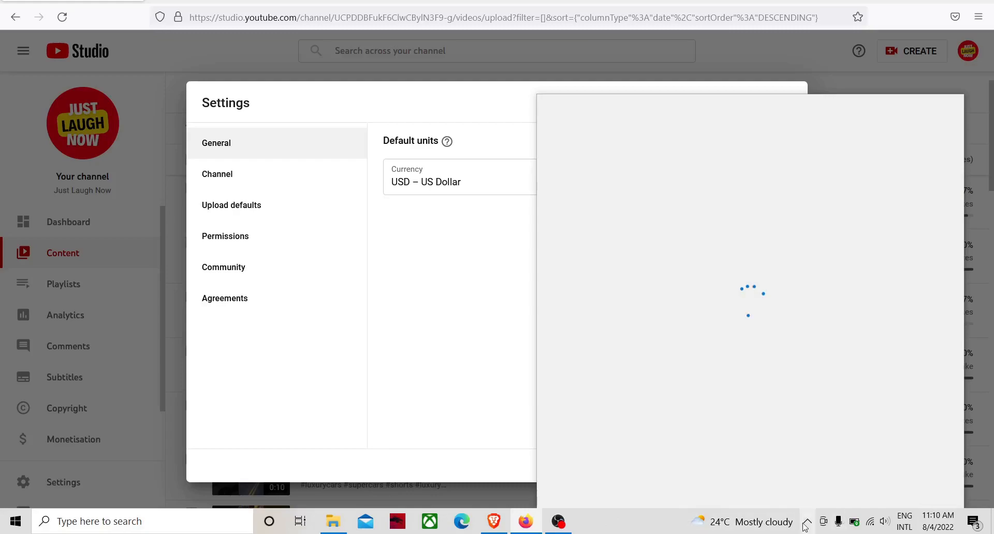
In Channel > Feature eligibility, expand Advanced and Intermediate features to confirm both are Enabled.
click(424, 401)
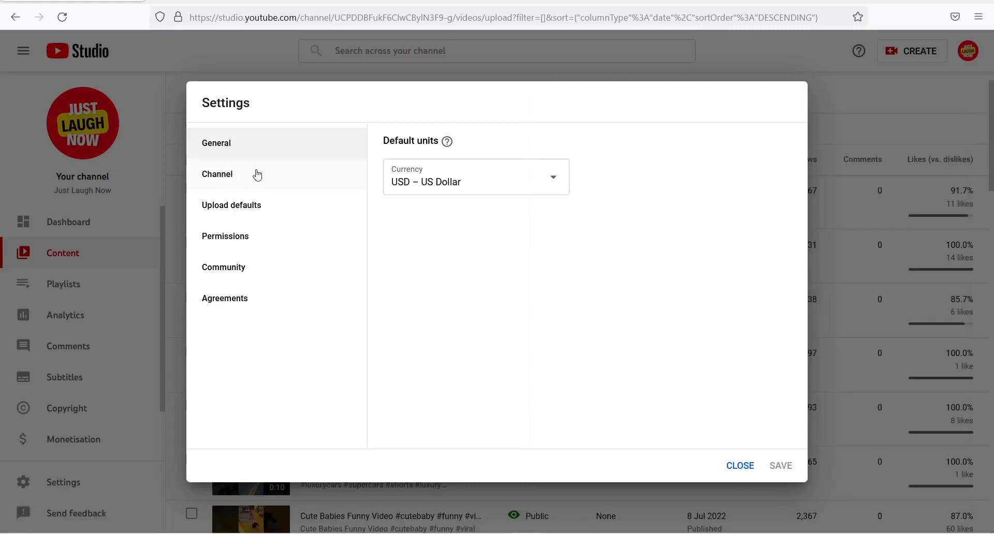
click(254, 176)
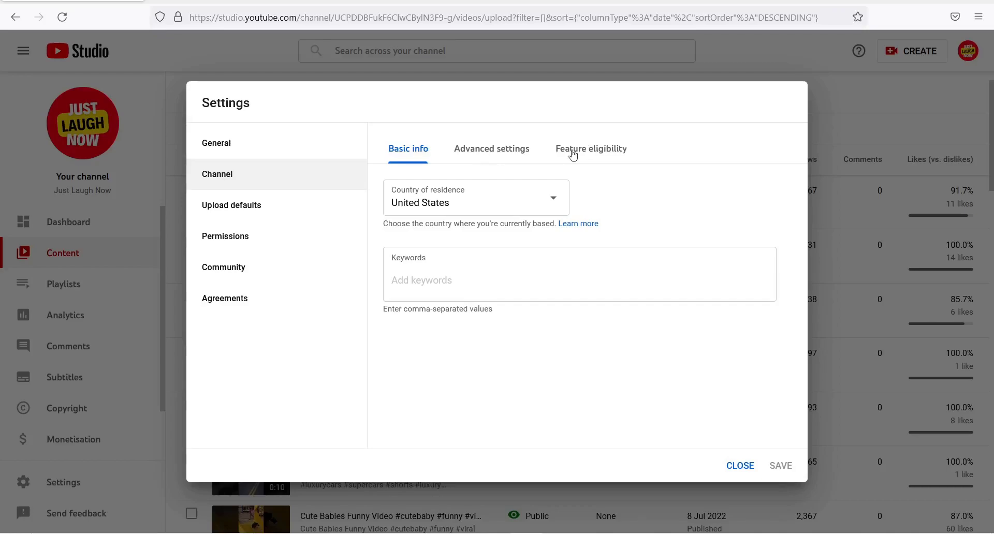
click(573, 155)
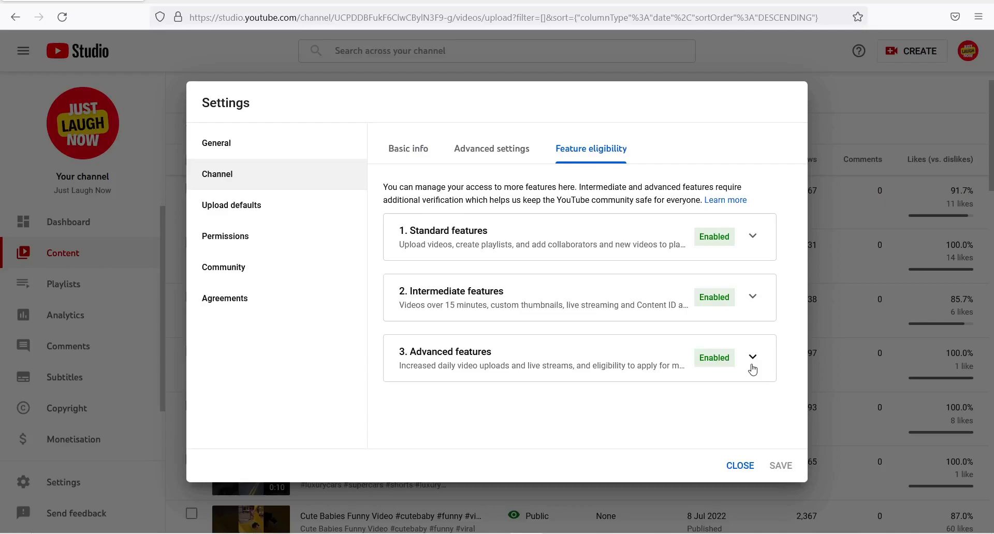
click(753, 357)
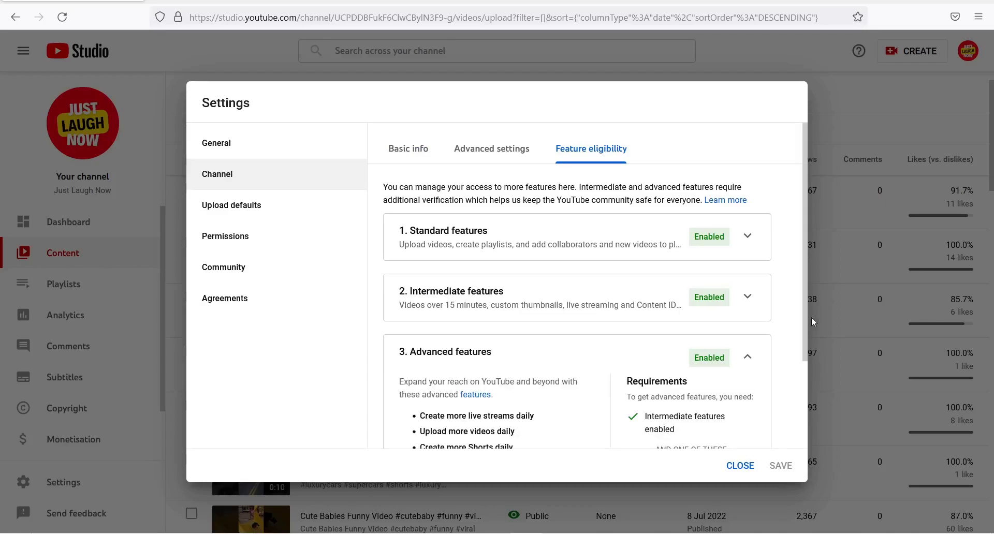
drag(804, 328, 807, 386)
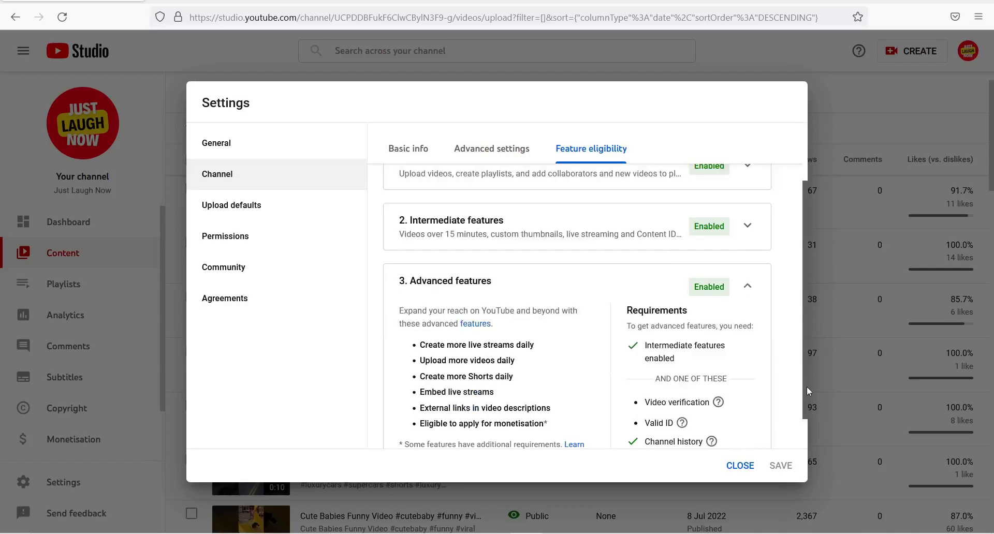
scroll(807, 386, down, 1)
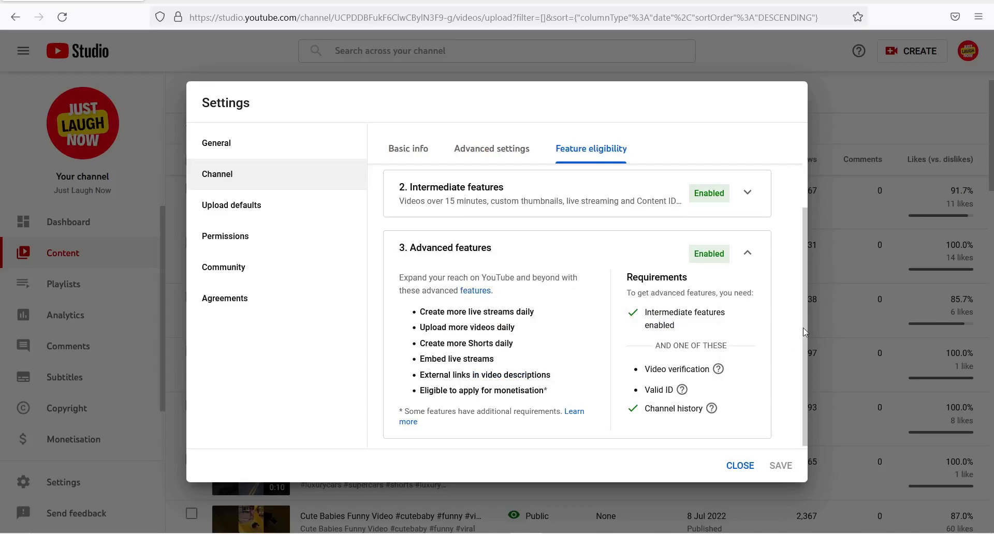
click(746, 192)
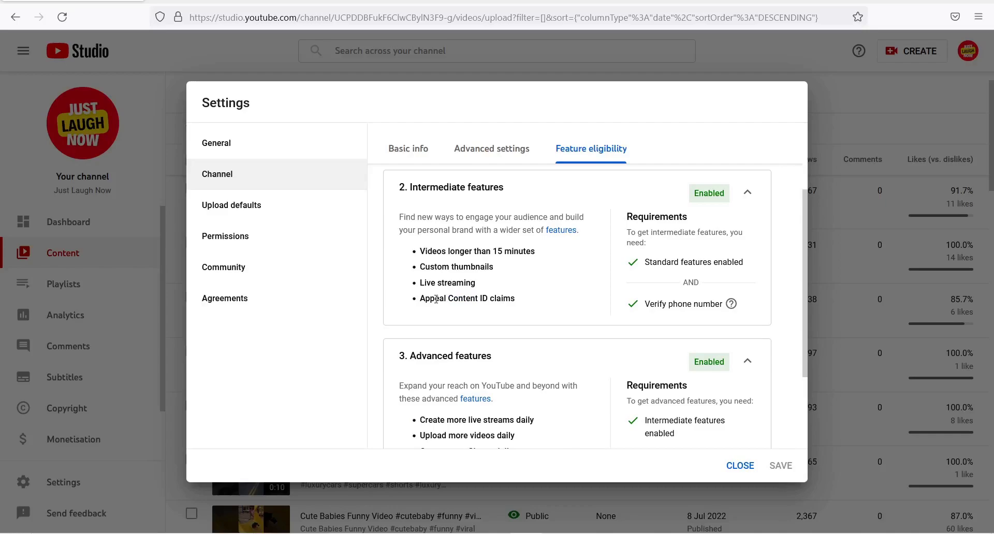
drag(806, 319, 807, 357)
scroll(530, 274, down, 2)
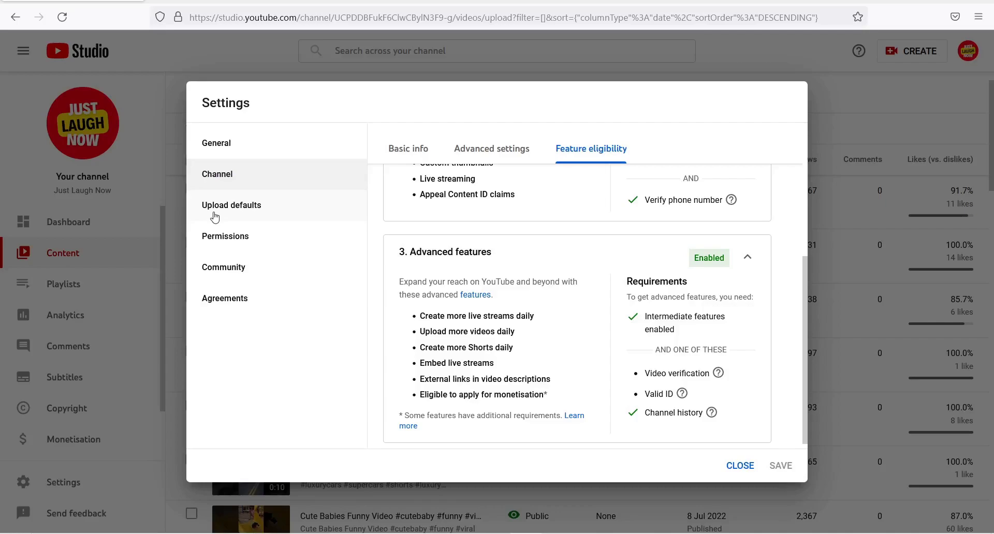
Set upload defaults to a Cute Funny Baby #shorts title with Public visibility, then close settings.
click(215, 218)
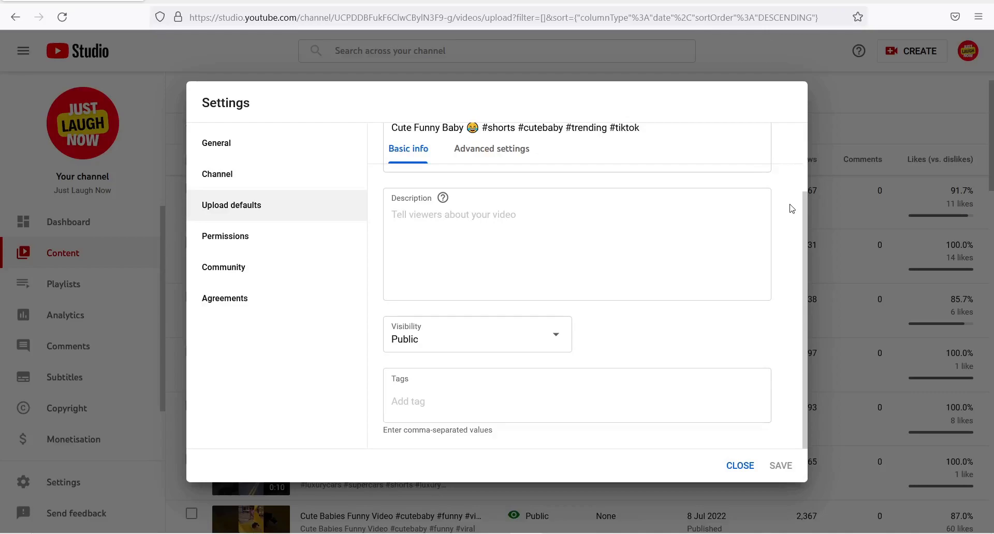
scroll(792, 209, up, 2)
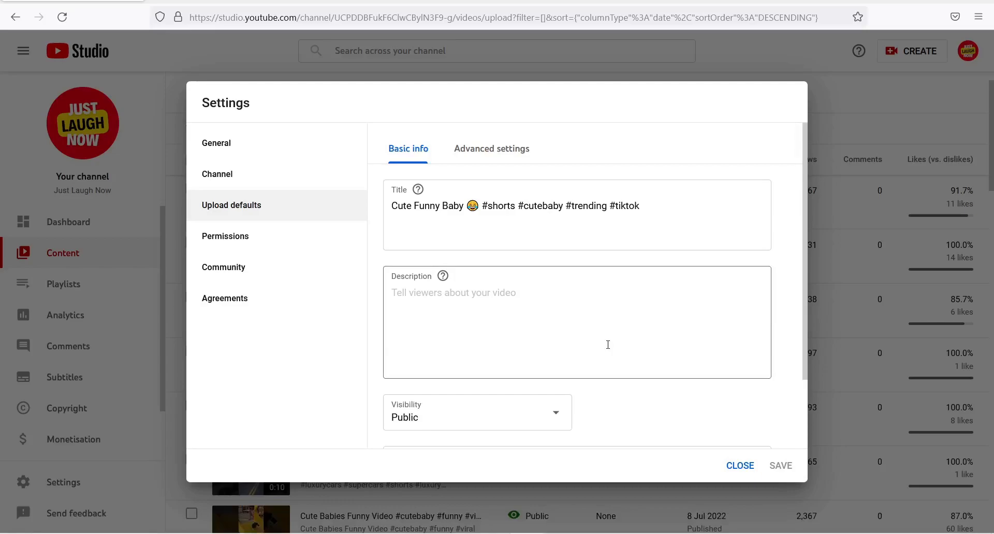
click(441, 210)
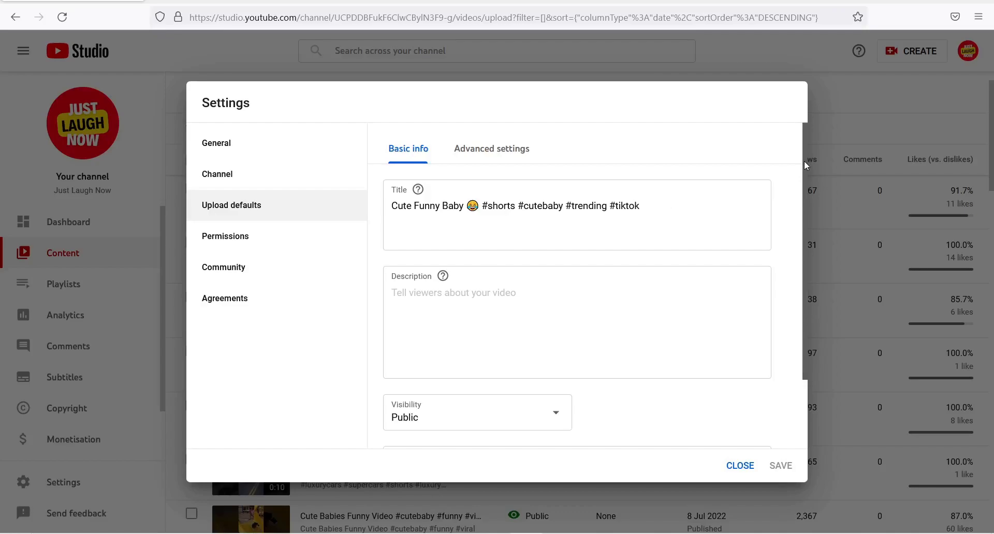
drag(804, 161, 794, 166)
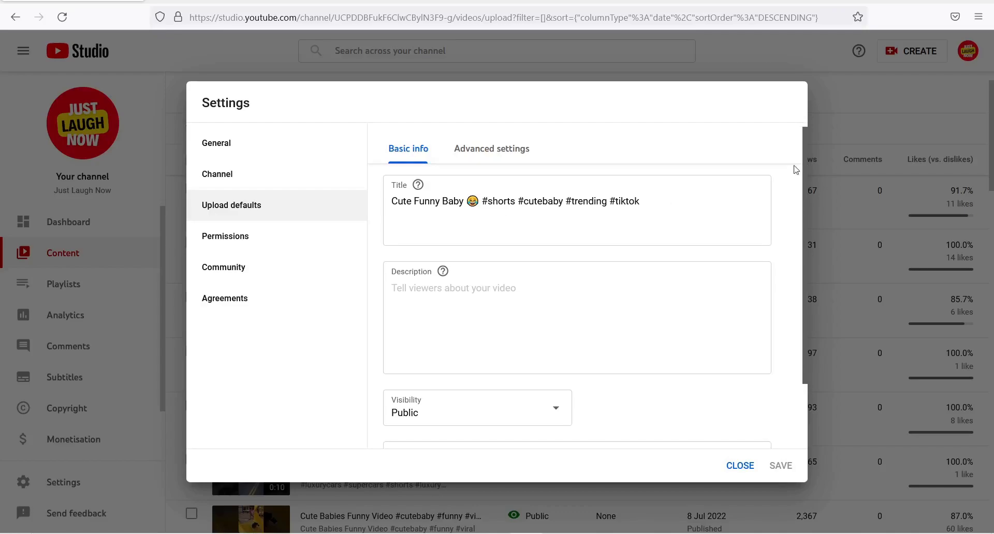
click(472, 150)
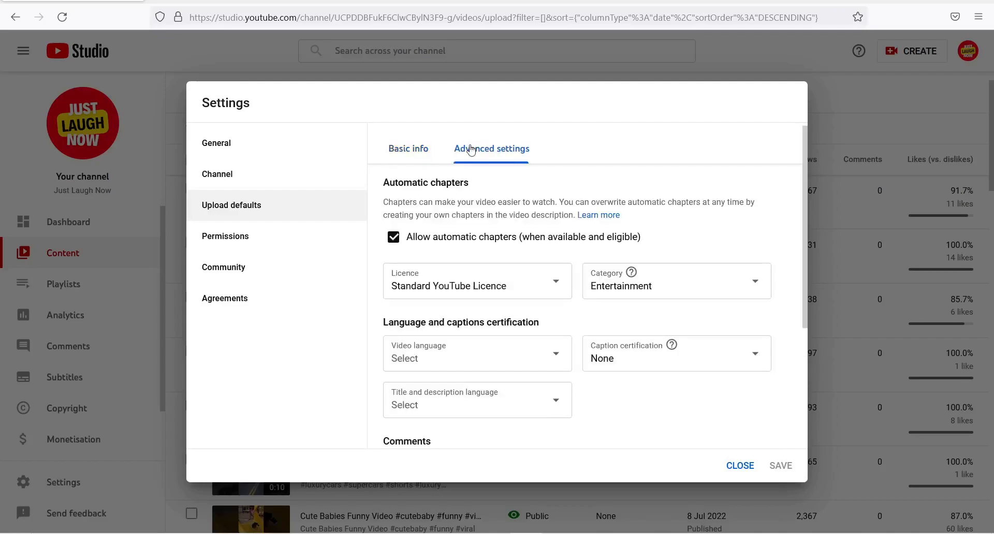
click(419, 154)
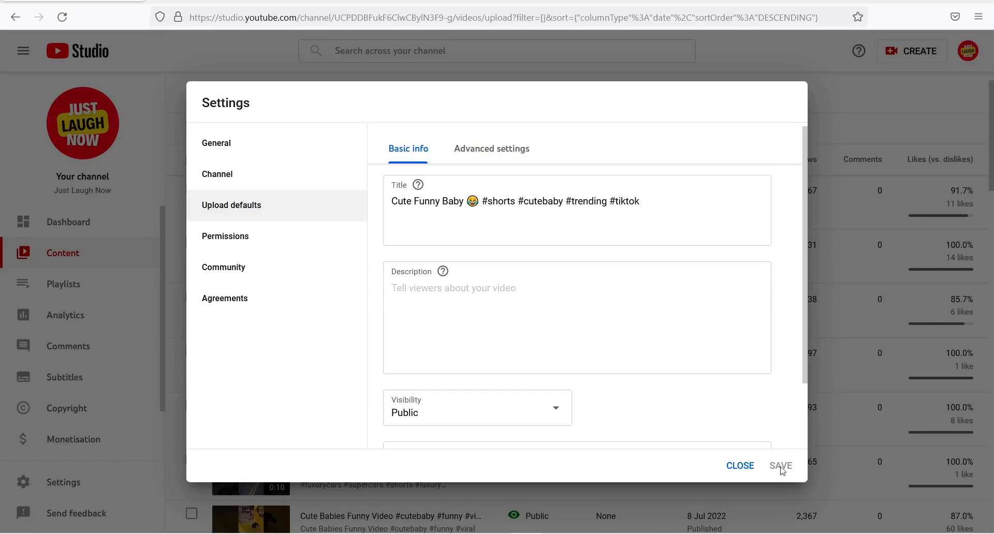
click(904, 109)
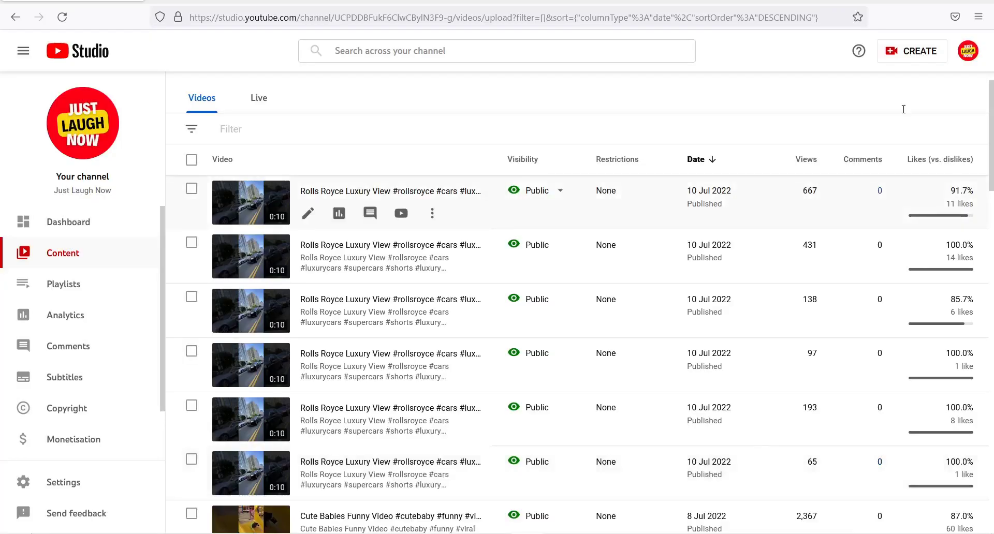
Upload all 15 Cute Funny Baby clips from the baby folder as new videos.
click(912, 51)
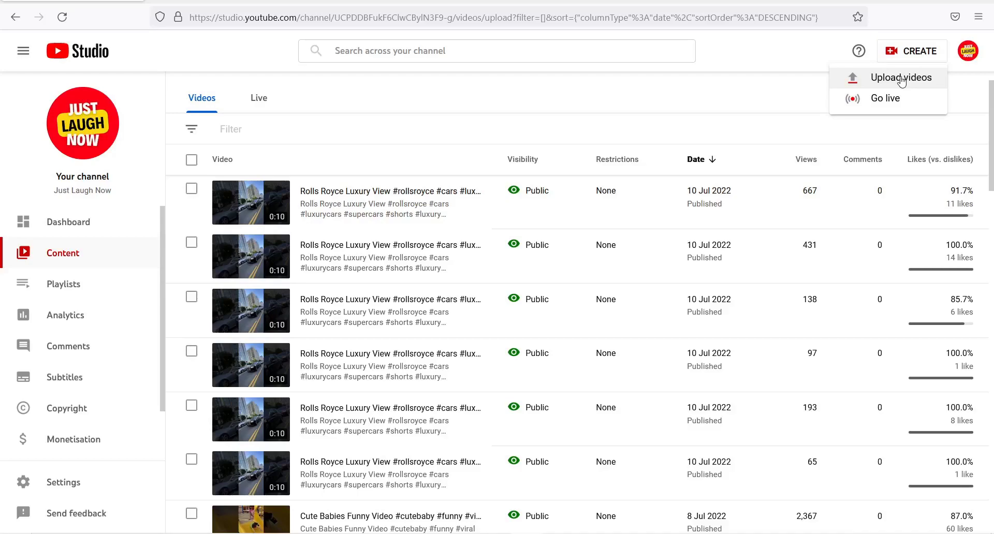
click(901, 79)
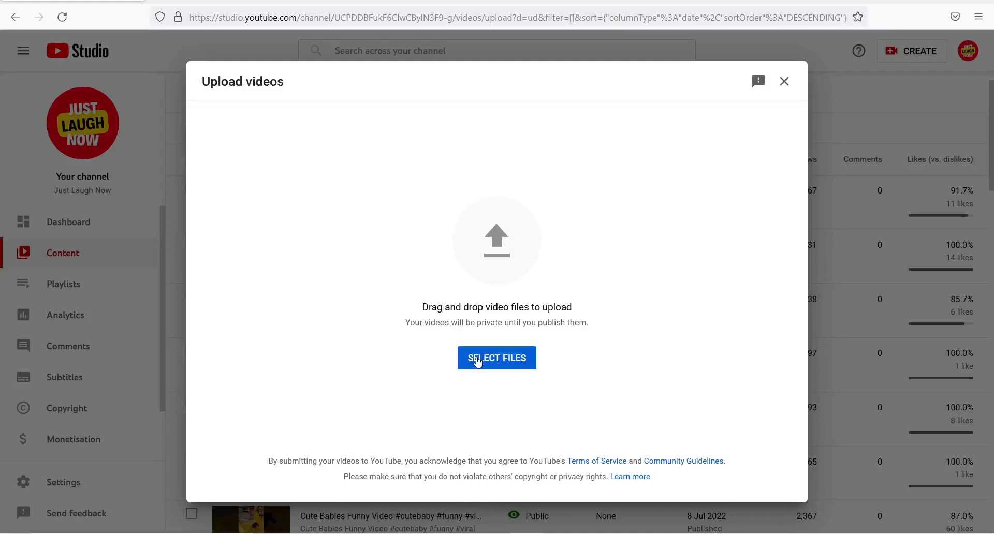
click(478, 363)
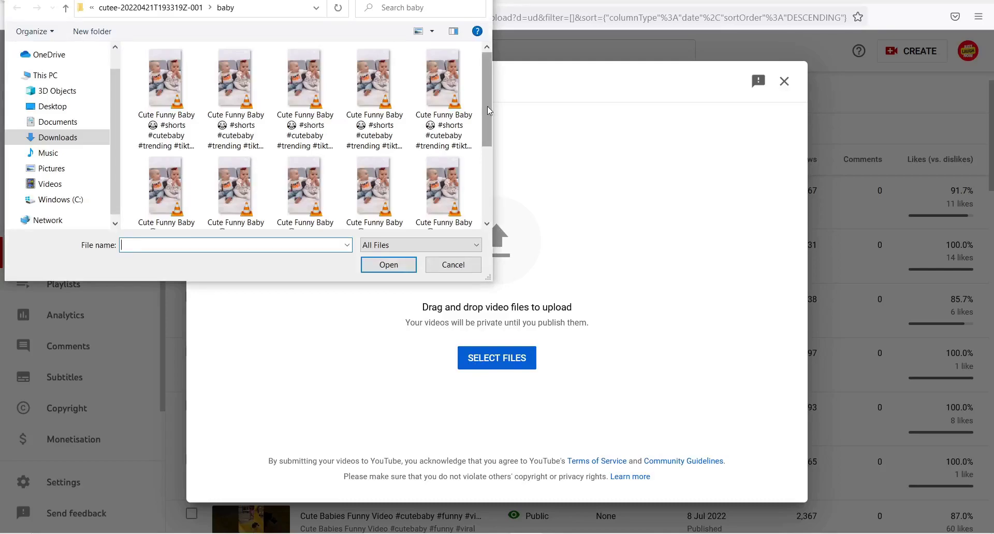
drag(489, 110, 491, 84)
drag(128, 53, 478, 271)
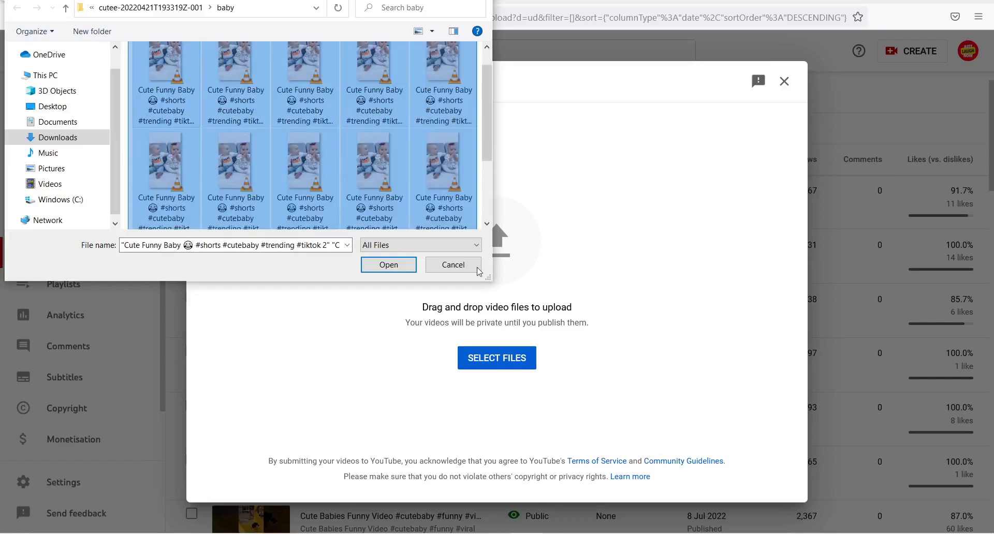
drag(478, 272, 481, 293)
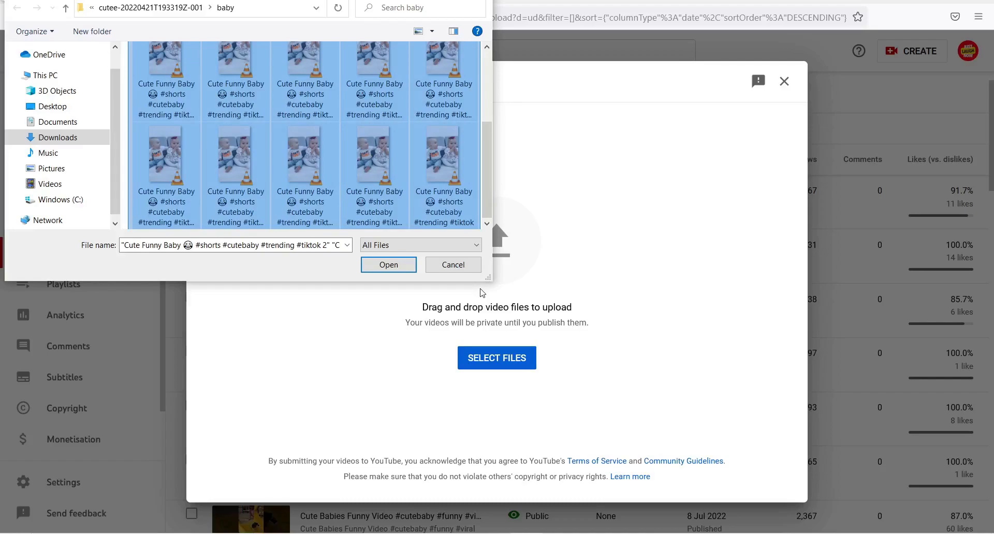
click(401, 268)
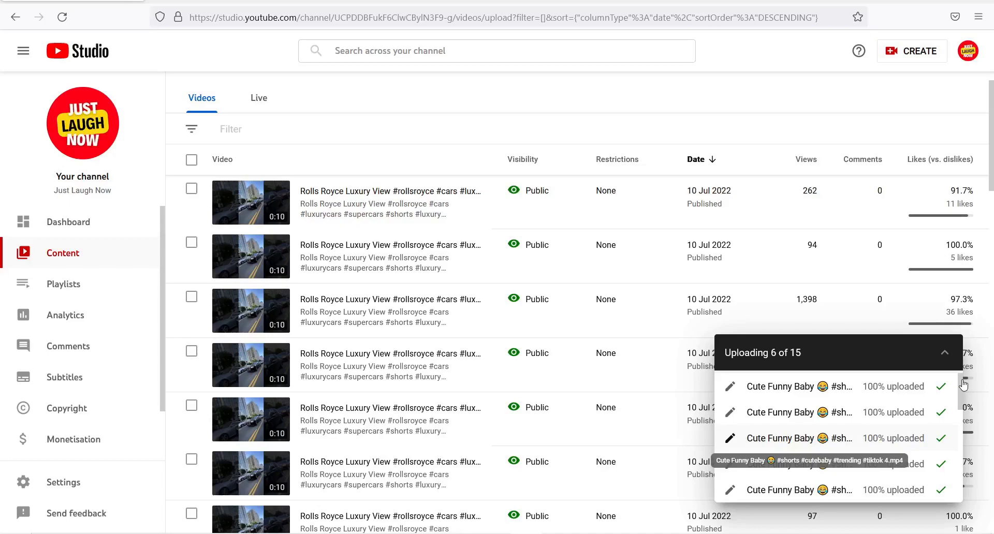
Scroll the Uploading panel to check the waiting clips as uploads reach 11 of 15.
drag(965, 385, 964, 417)
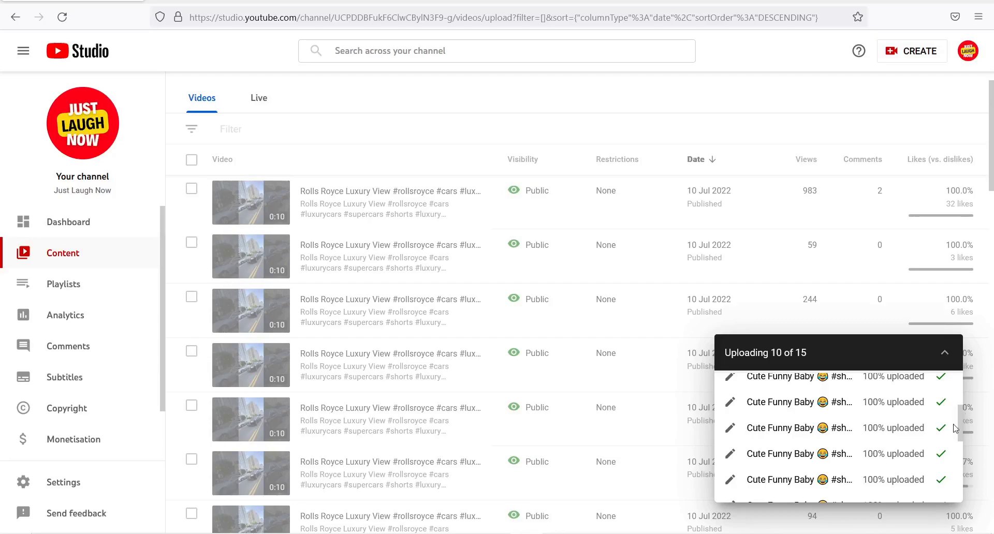
scroll(955, 429, down, 2)
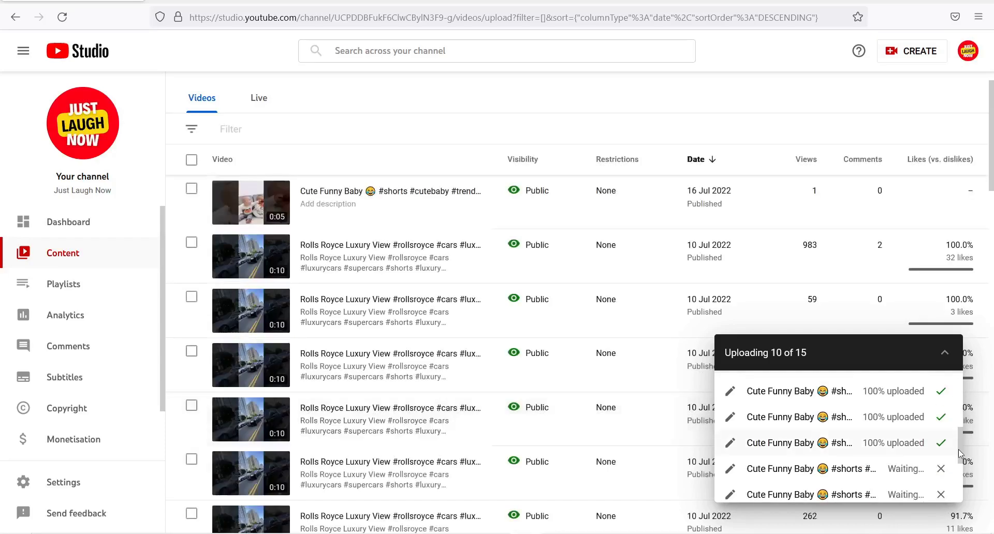
drag(959, 450, 961, 496)
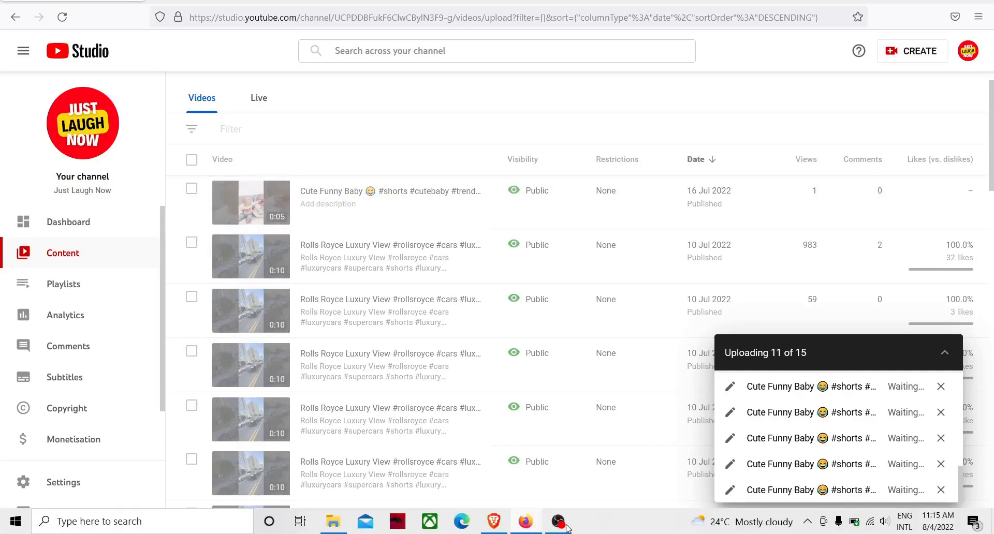
Check the OBS recorder, then return to the browser with YouTube Studio.
click(564, 523)
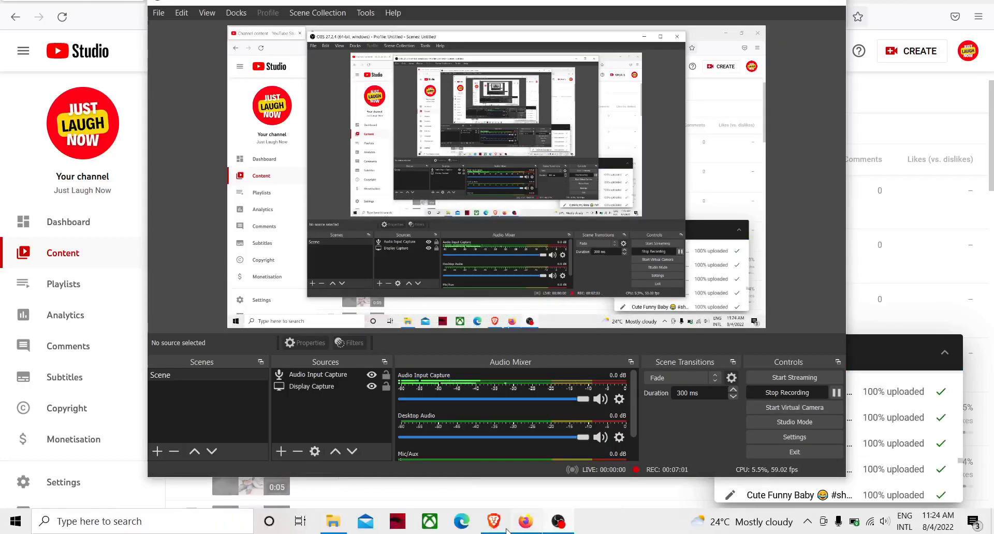
click(537, 529)
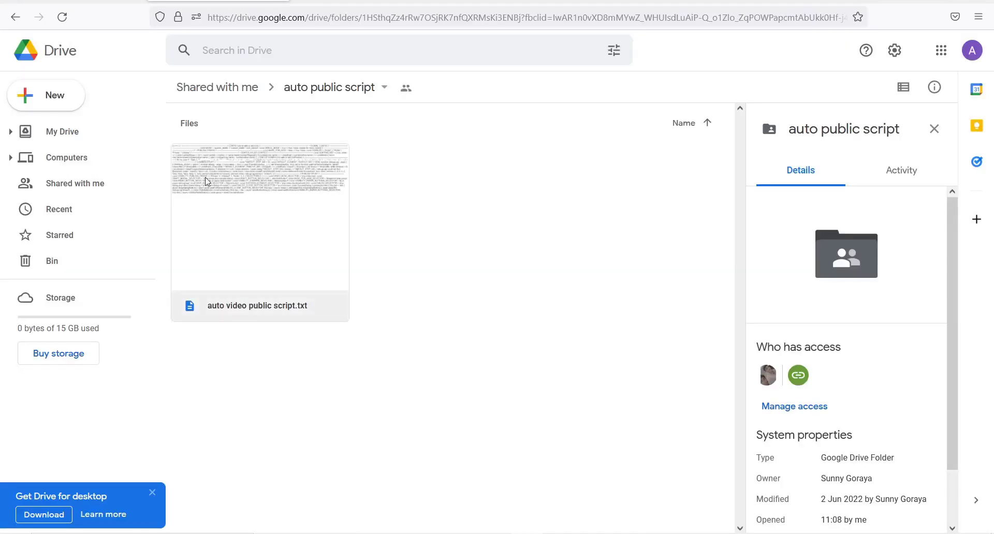
Preview the auto video public script file and select its entire text with Ctrl+A.
click(206, 182)
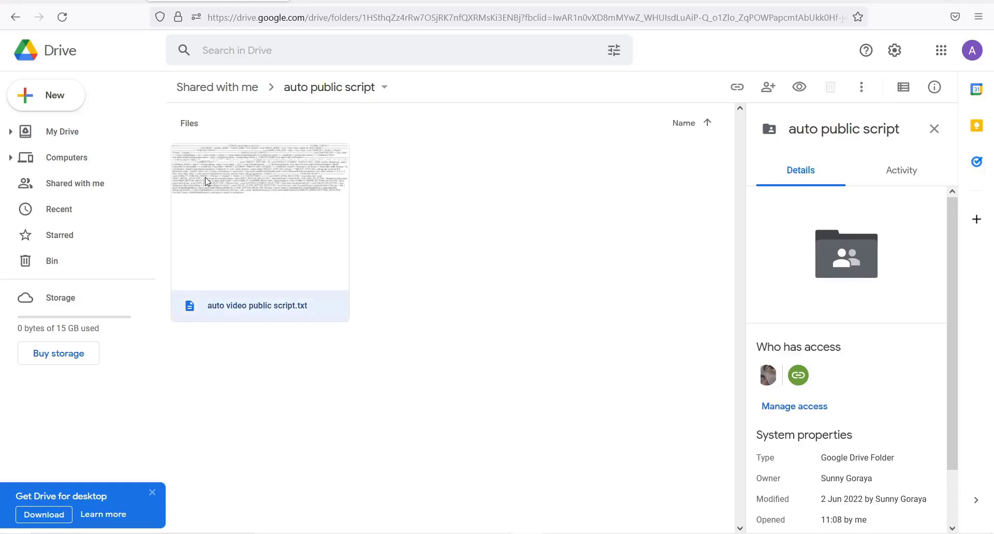
double_click(206, 182)
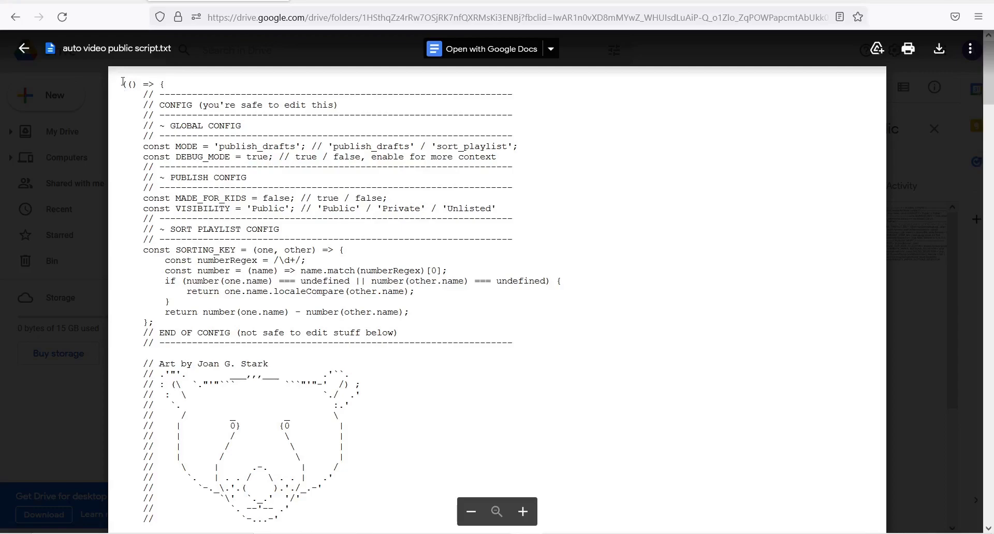
drag(123, 83, 238, 209)
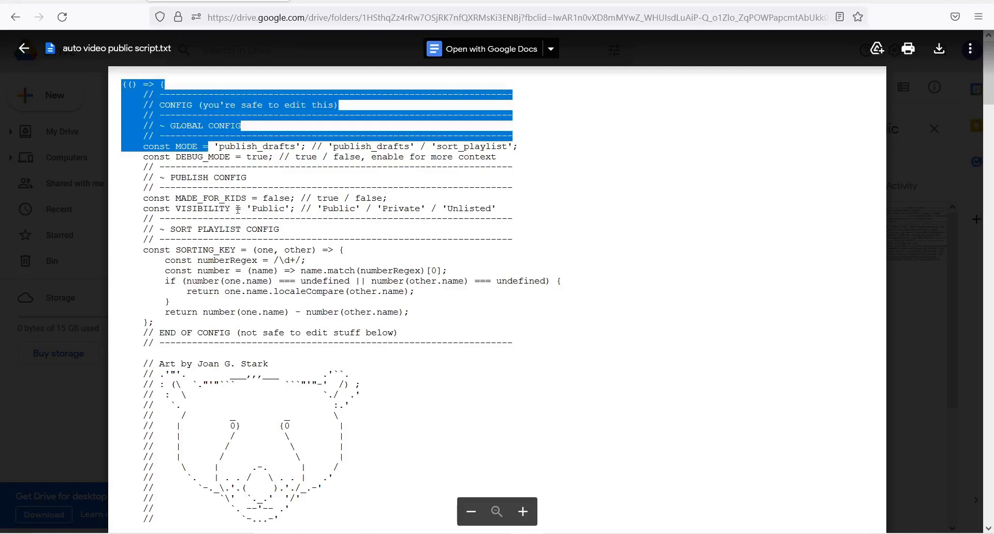
key(ctrl+a)
scroll(341, 279, down, 2)
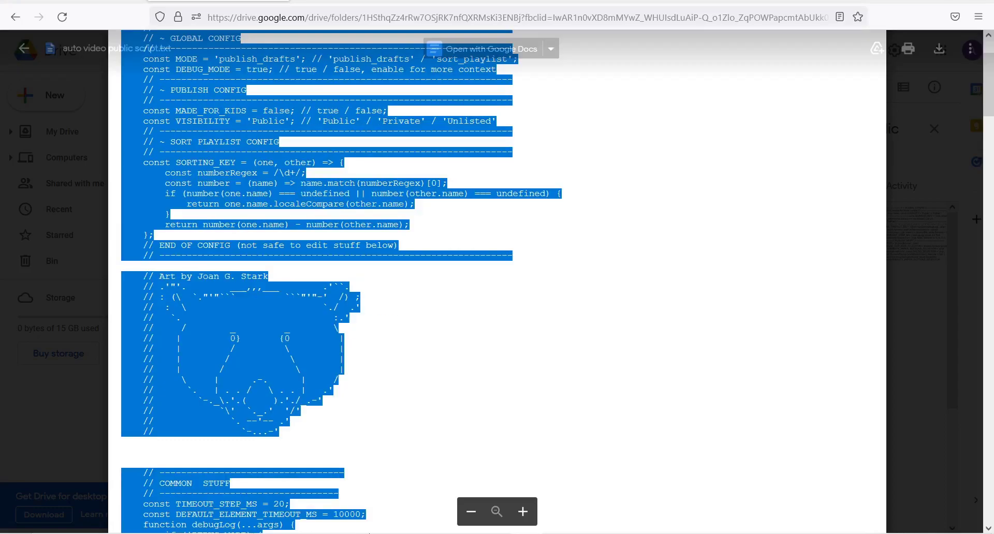
scroll(342, 280, down, 2)
scroll(342, 280, down, 2)
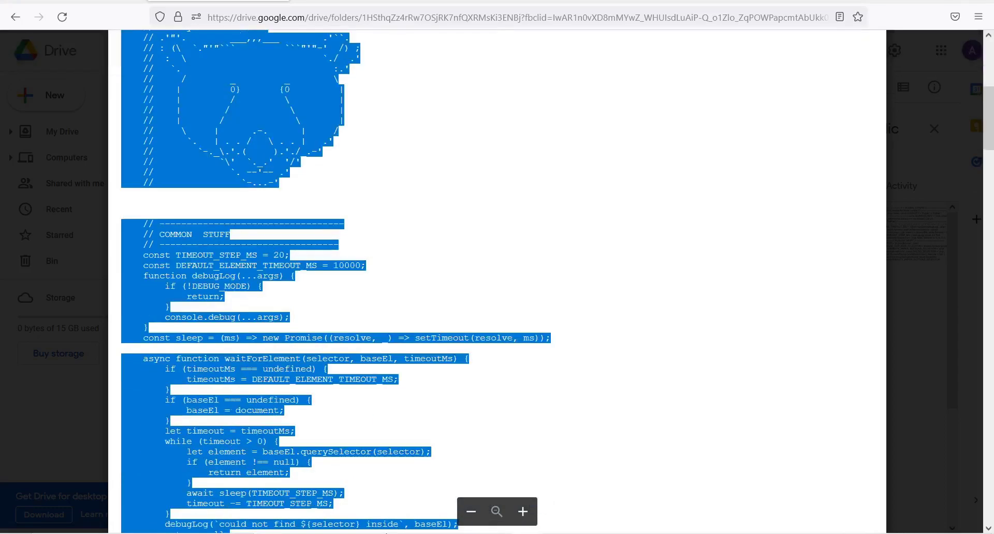
scroll(342, 279, down, 5)
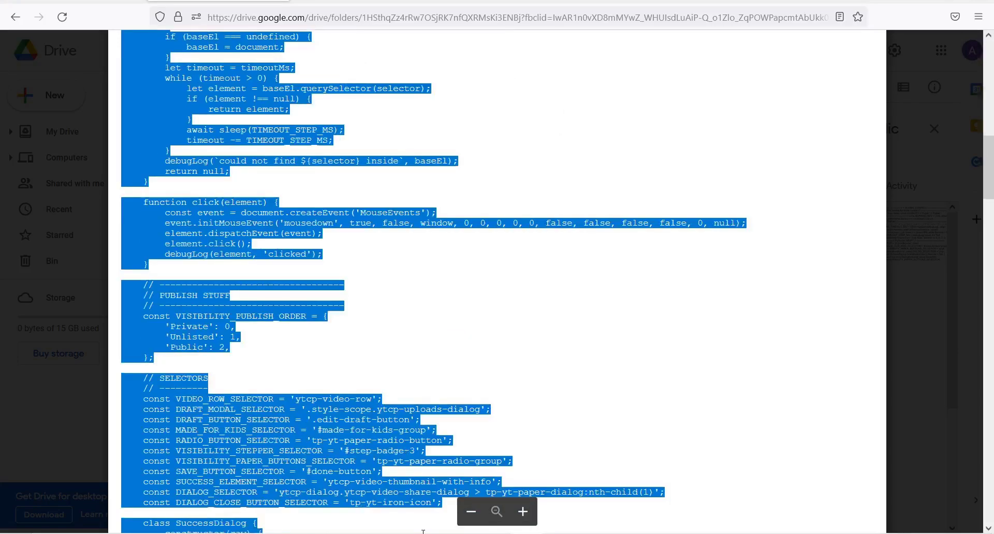
scroll(342, 280, down, 2)
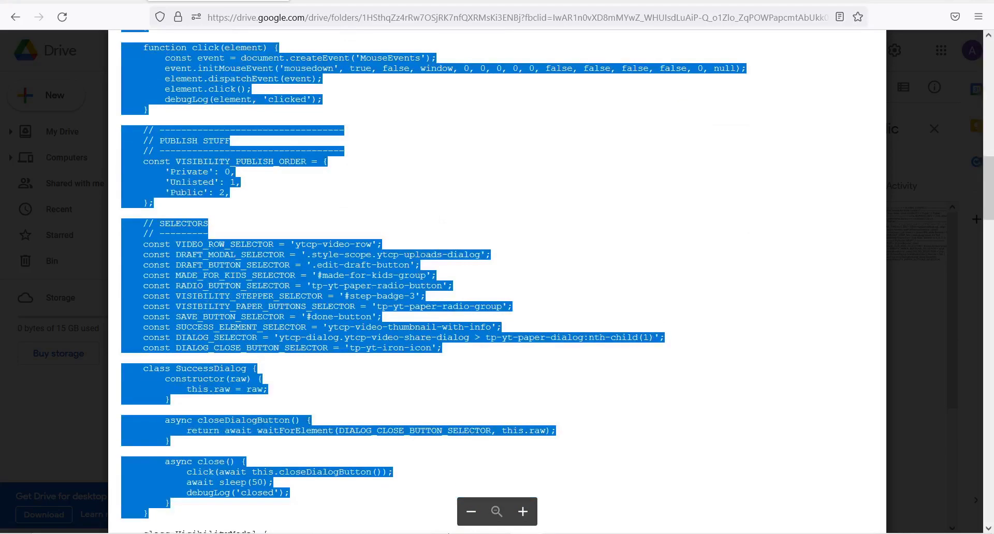
scroll(434, 283, down, 3)
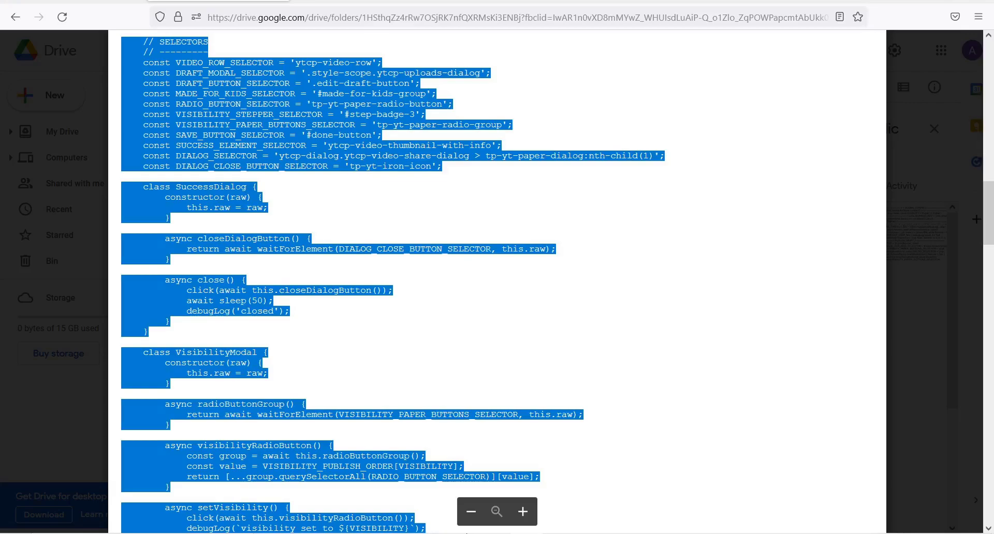
scroll(467, 532, down, 6)
scroll(467, 532, down, 3)
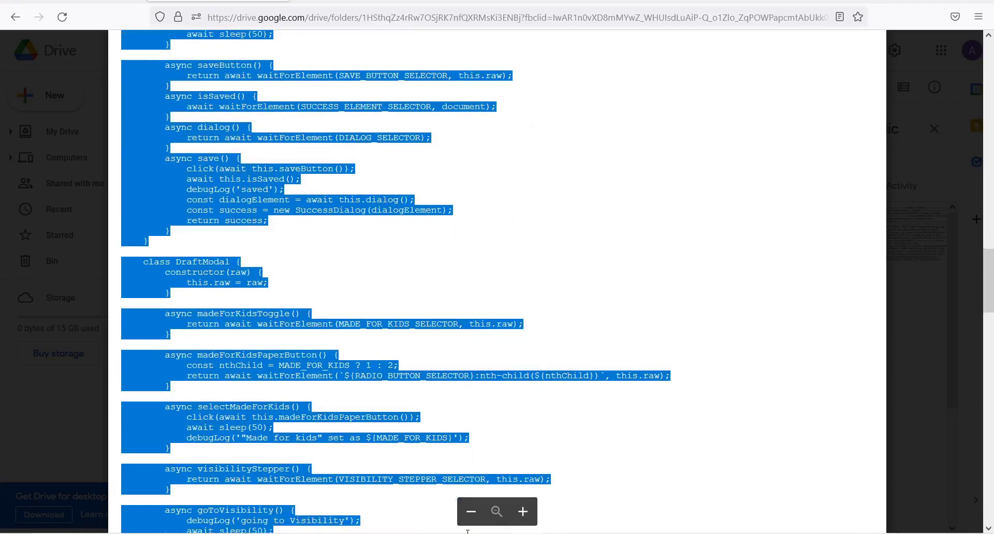
scroll(467, 532, down, 4)
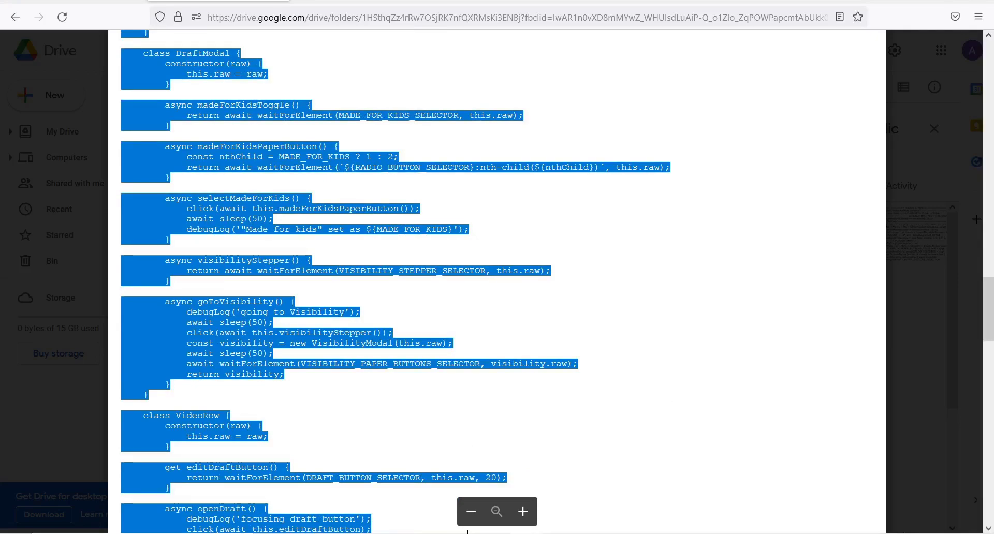
scroll(467, 532, down, 8)
scroll(468, 532, down, 3)
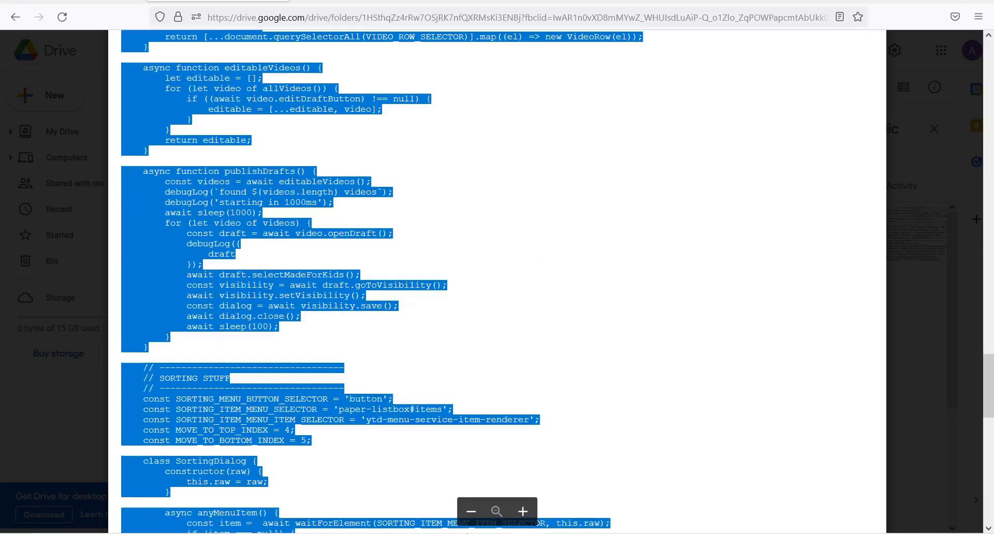
scroll(467, 531, down, 4)
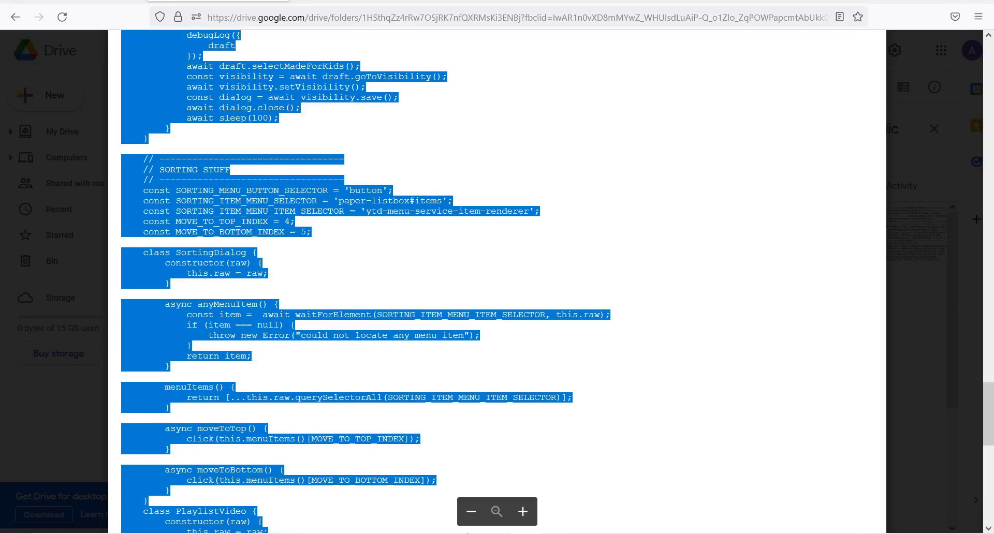
scroll(467, 531, down, 8)
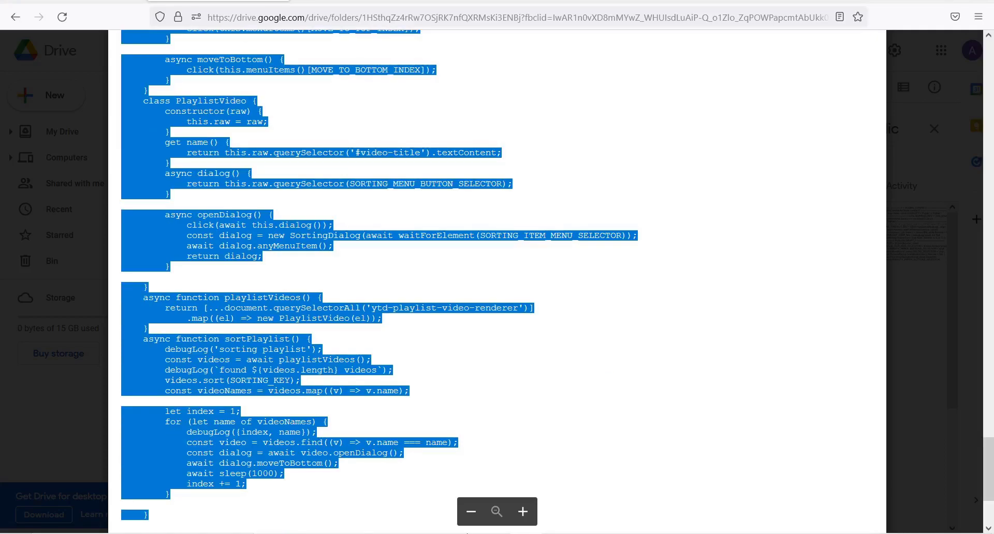
scroll(468, 532, down, 3)
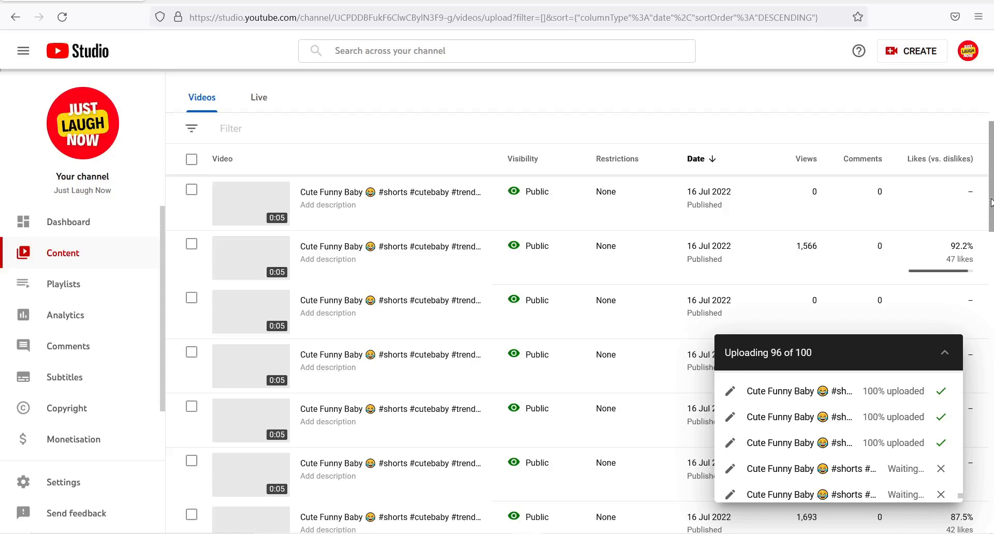
Scroll the content list and upload panel while the bulk upload finishes all 100 videos.
scroll(992, 202, down, 5)
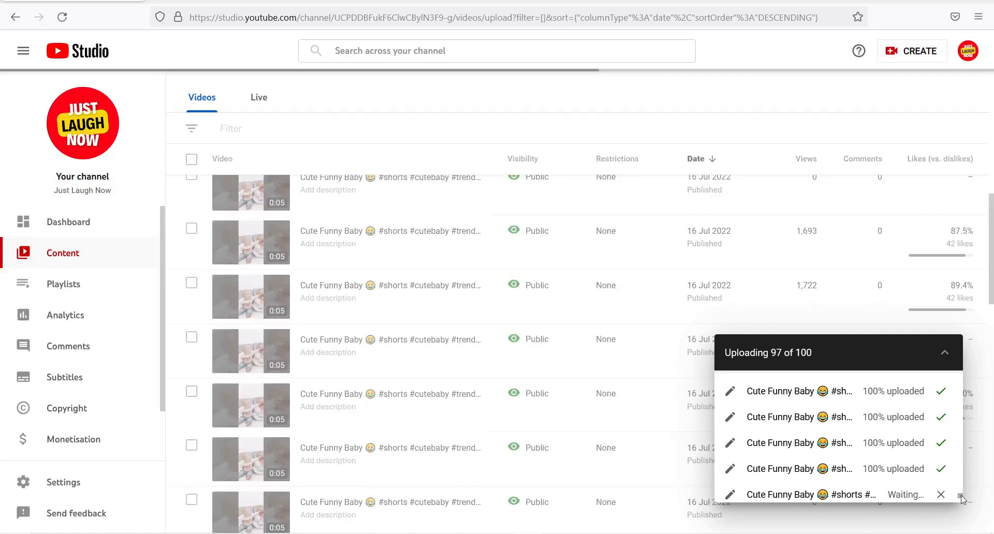
drag(961, 496, 964, 512)
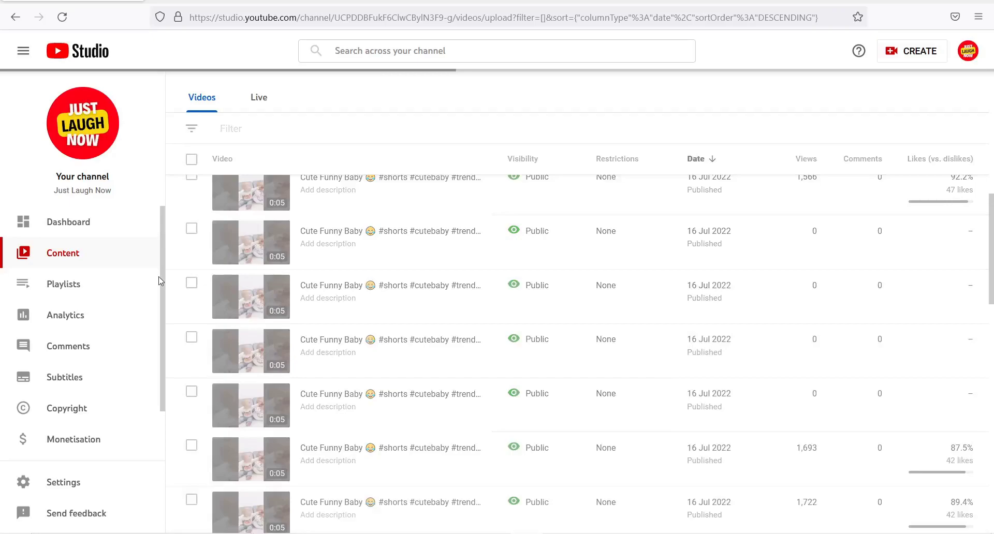
Reload Content, return to the first page, and show 50 rows per page.
click(67, 259)
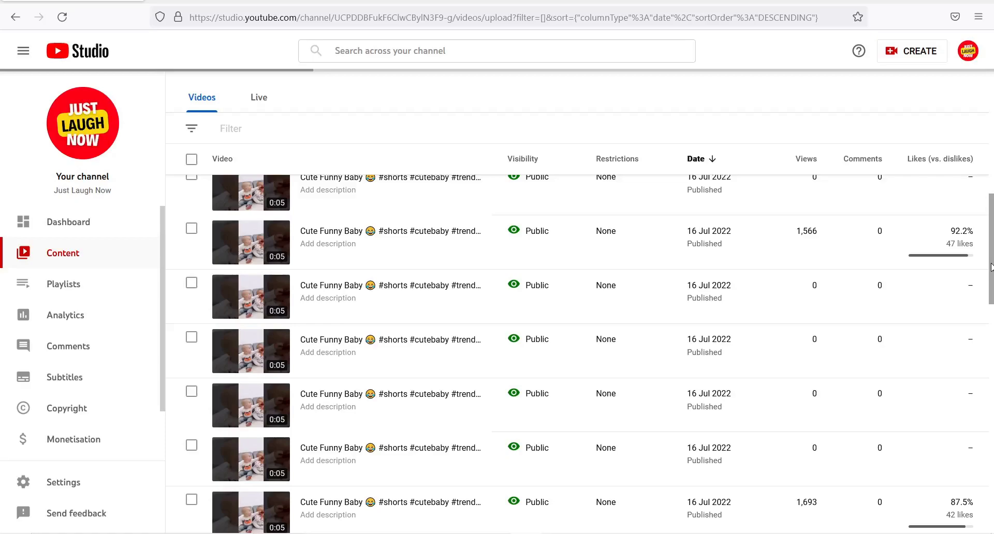
drag(992, 267, 992, 530)
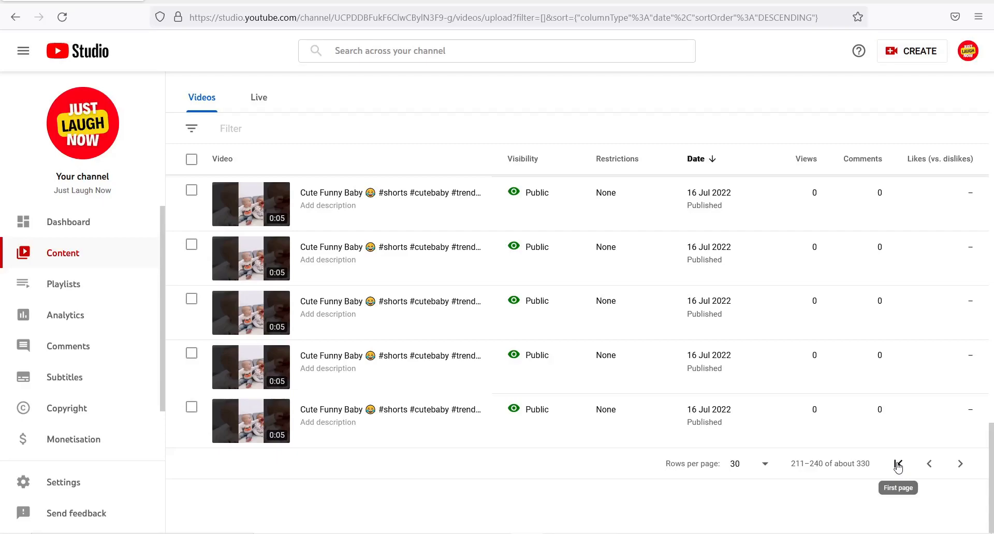
click(899, 465)
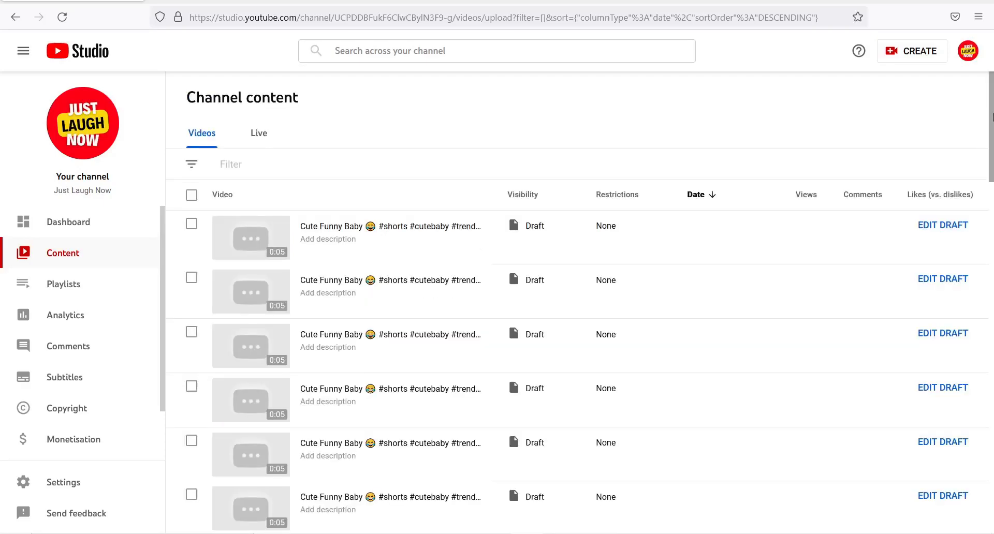
drag(992, 117, 829, 475)
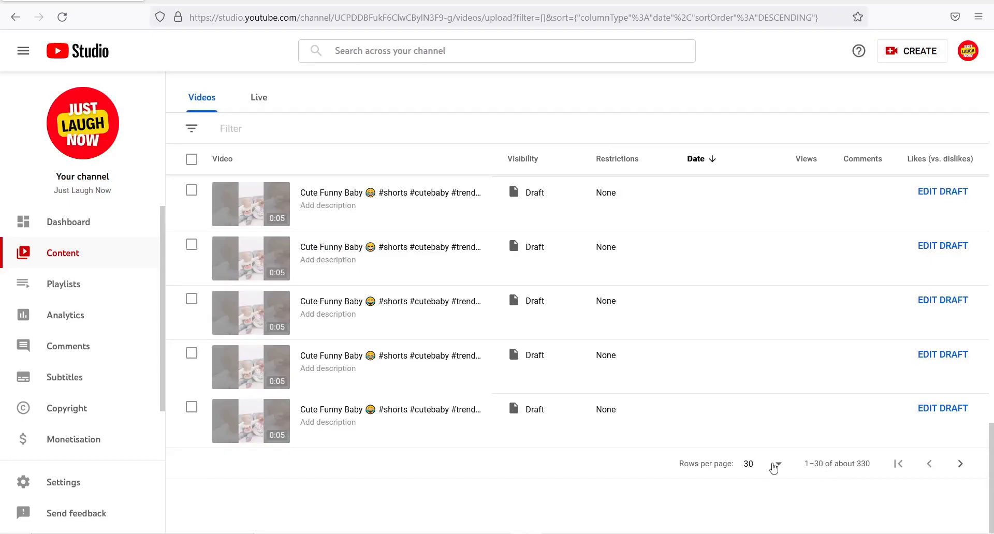
click(774, 467)
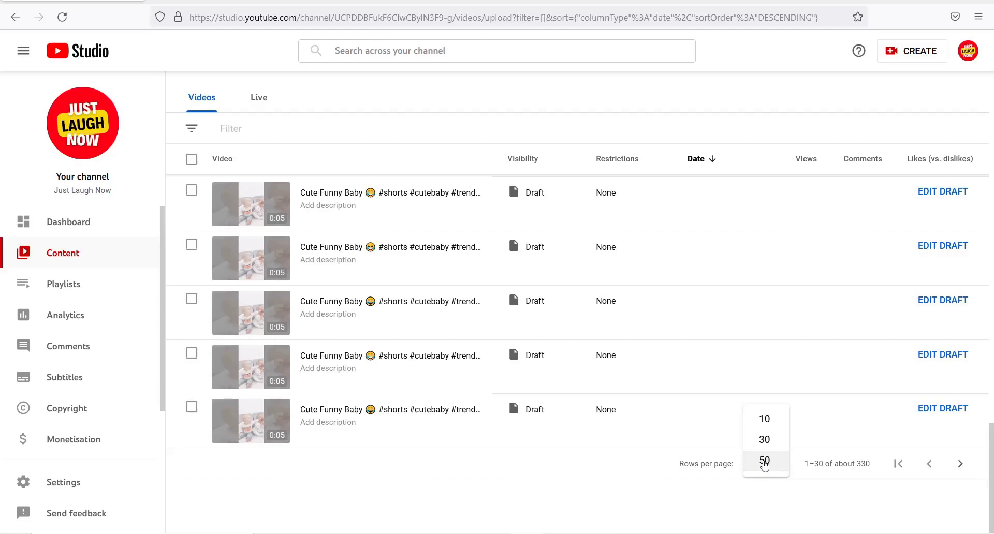
click(765, 461)
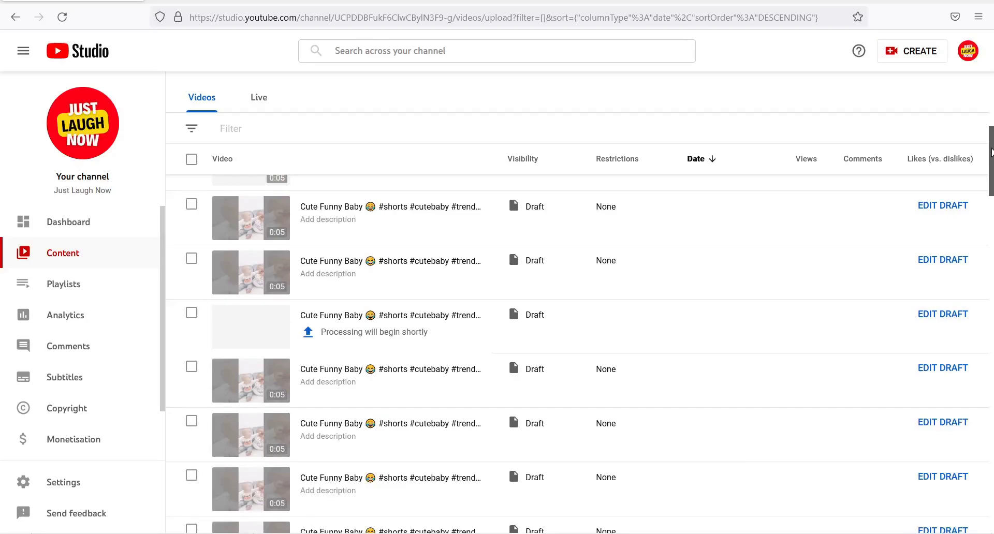
Scroll through the Cute Funny Baby Draft shorts and open the browser's main menu.
drag(992, 152, 992, 294)
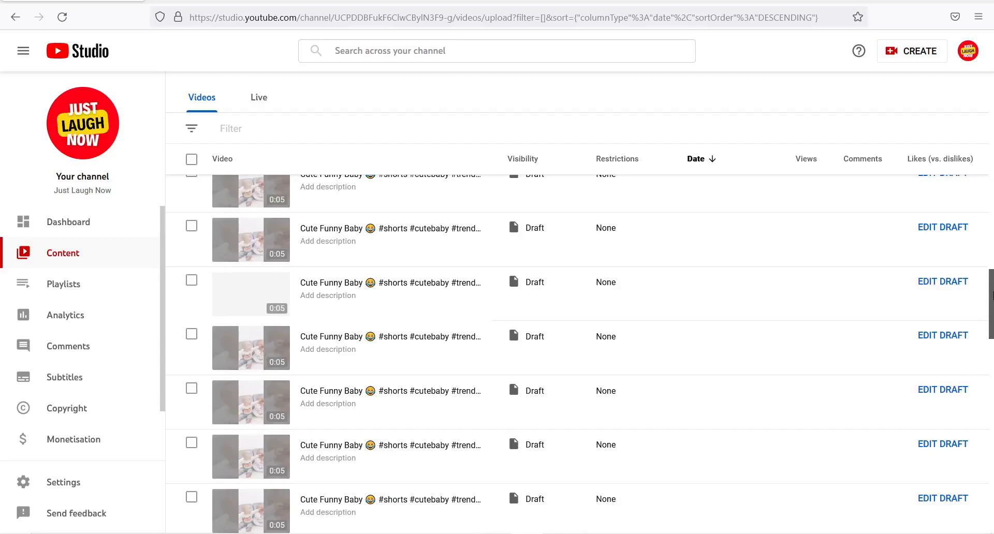
drag(993, 295, 993, 448)
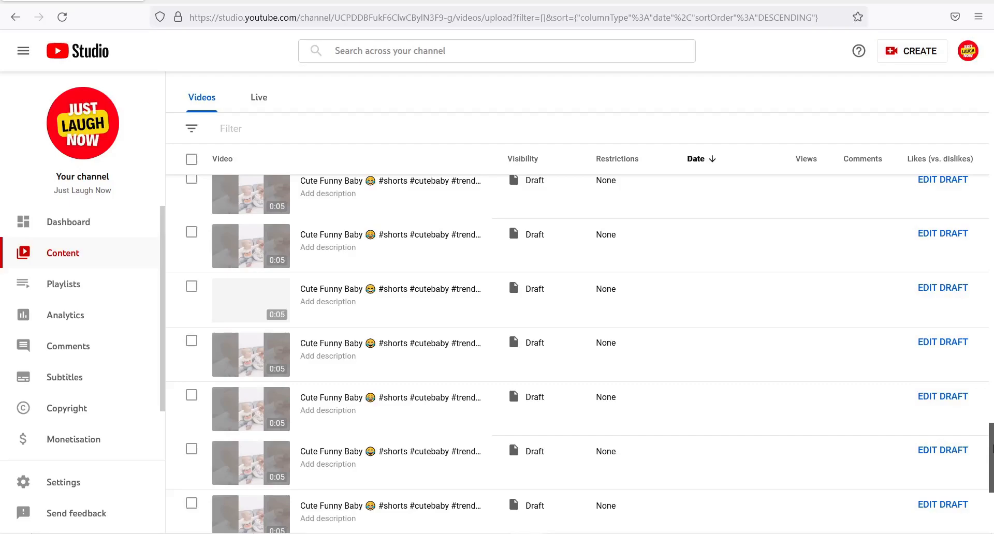
drag(992, 448, 992, 107)
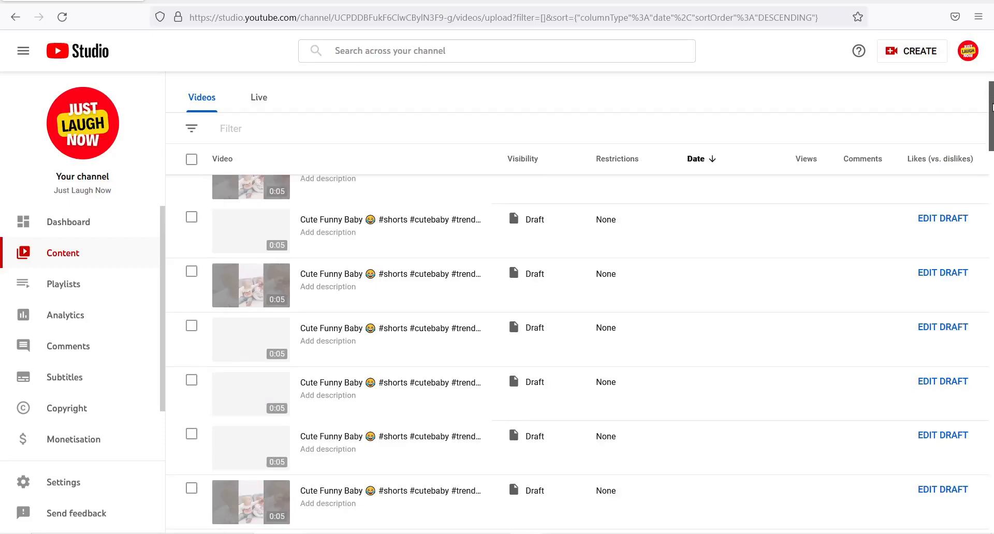
drag(991, 107, 991, 73)
click(979, 16)
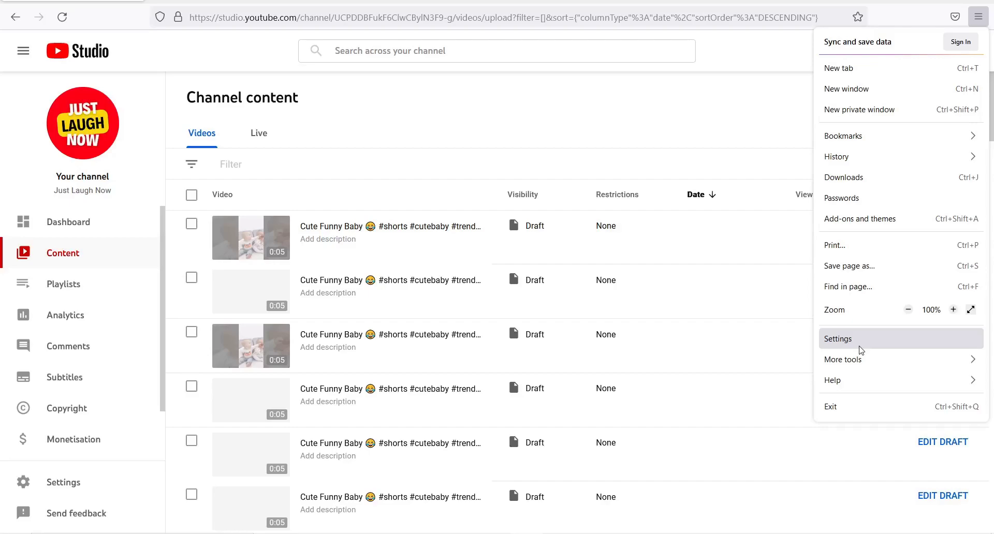
Dismiss the Firefox menu and bring up the Web Console below the draft shorts list.
click(862, 350)
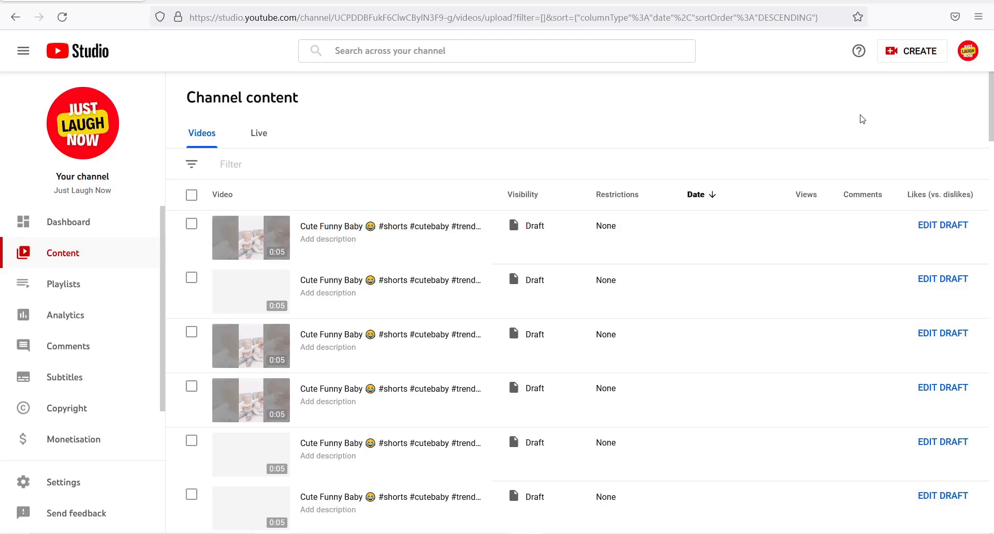
key(ctrl+shift+k)
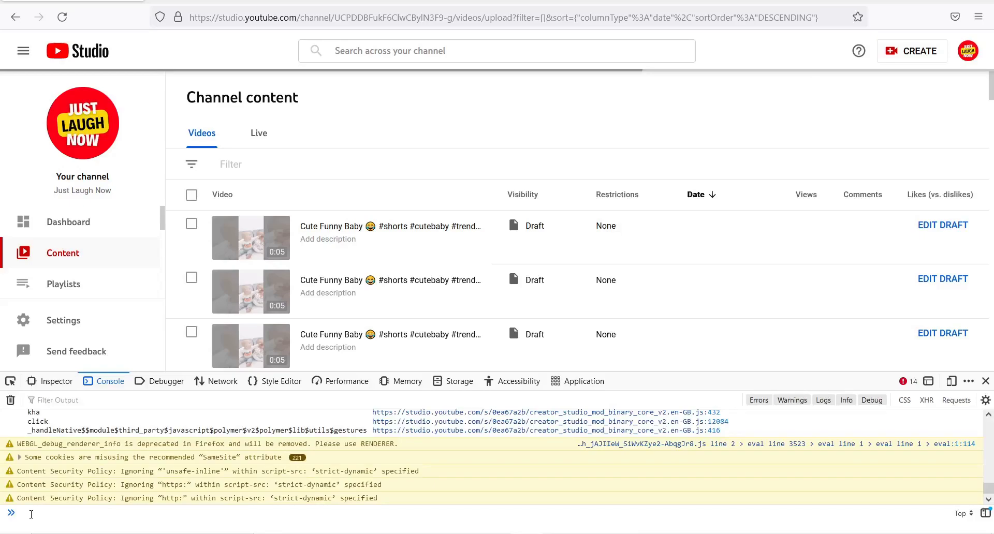
Paste the copied publishing script into the console and run it to publish the drafts.
key(ctrl+v)
key(Return)
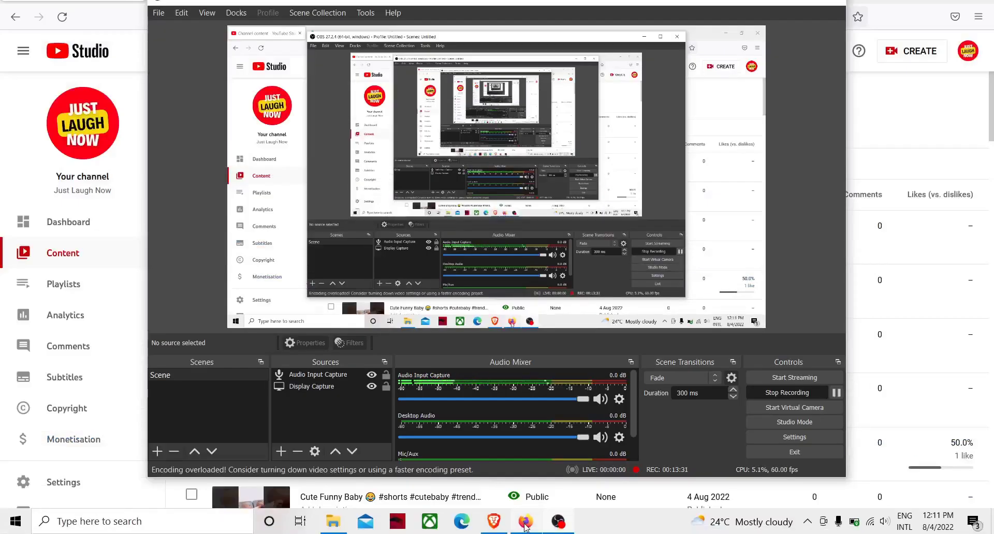
Scroll the Videos list to confirm the Cute Funny Baby shorts are Public, then go to the Dashboard.
click(526, 527)
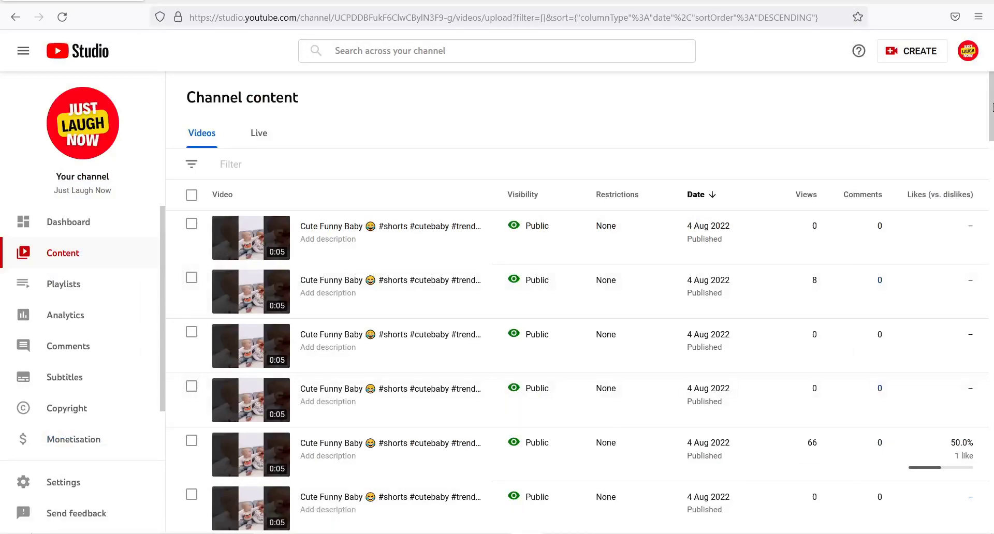
drag(992, 108, 992, 190)
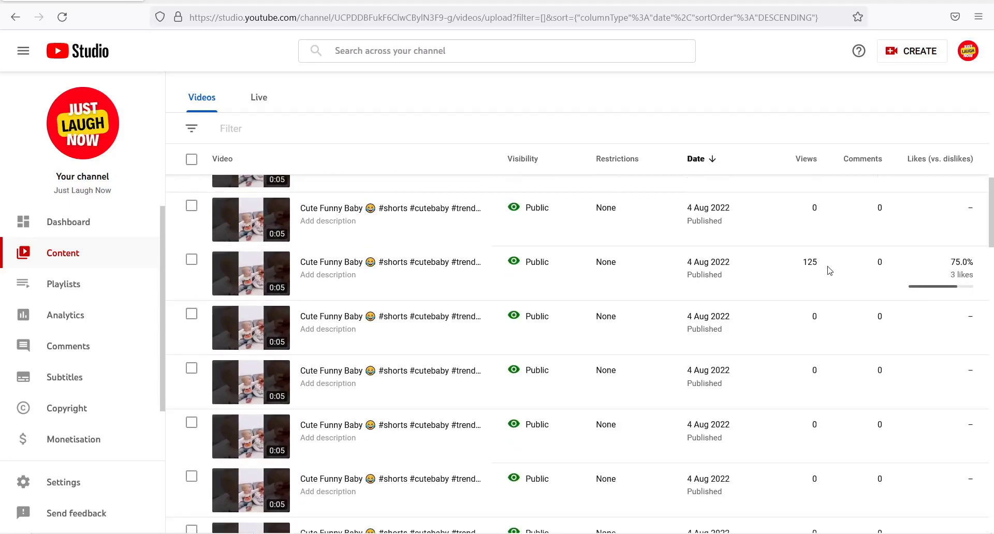
mouse_move(497, 272)
drag(991, 210, 992, 262)
scroll(818, 369, down, 2)
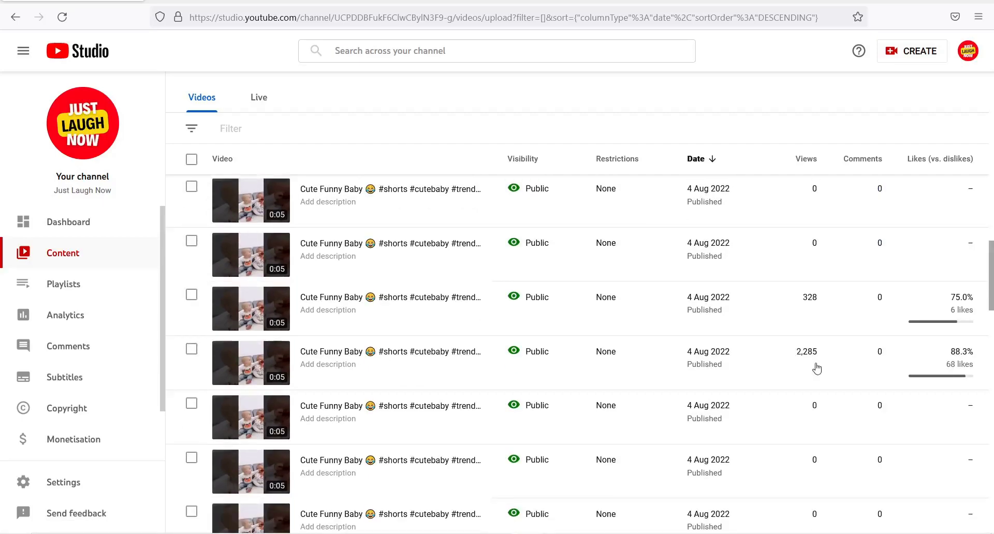
mouse_move(497, 309)
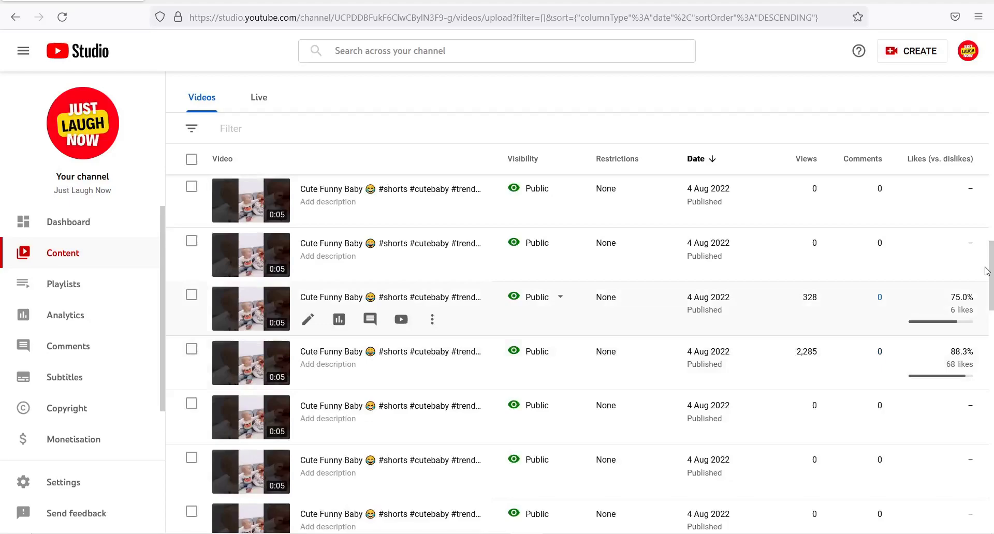
mouse_move(987, 270)
mouse_down()
mouse_move(992, 487)
mouse_move(980, 399)
mouse_up()
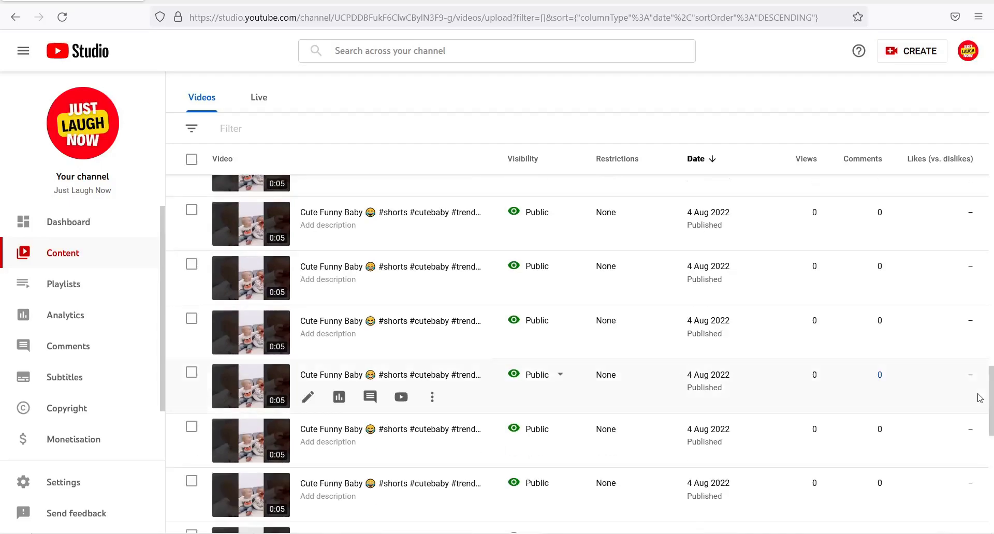
click(91, 222)
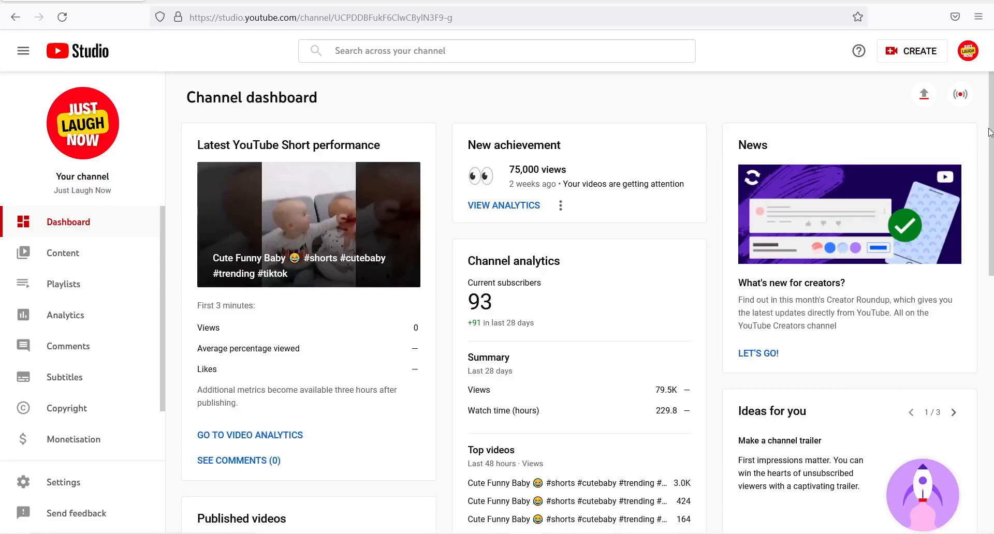
Scroll down the dashboard to the Channel analytics and Published videos cards.
drag(990, 132, 992, 209)
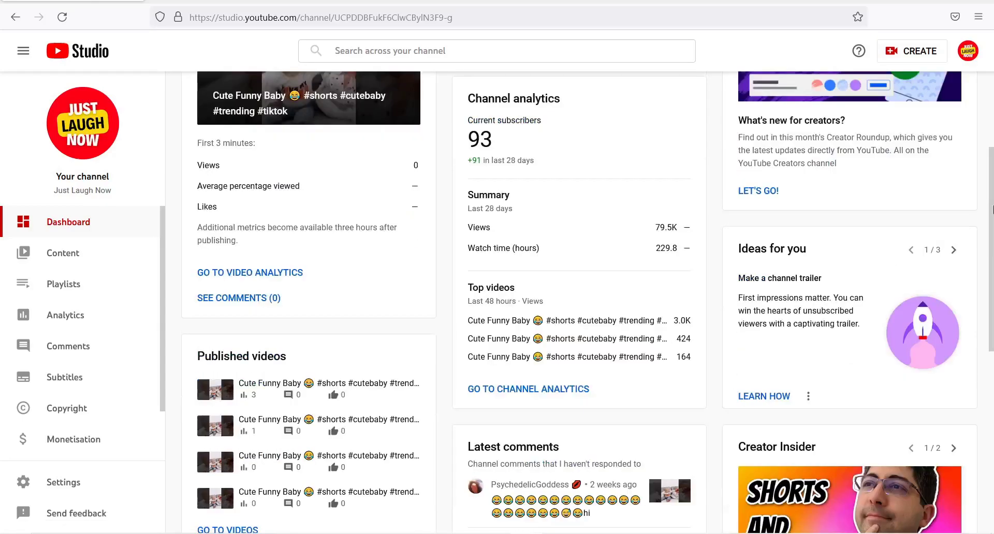